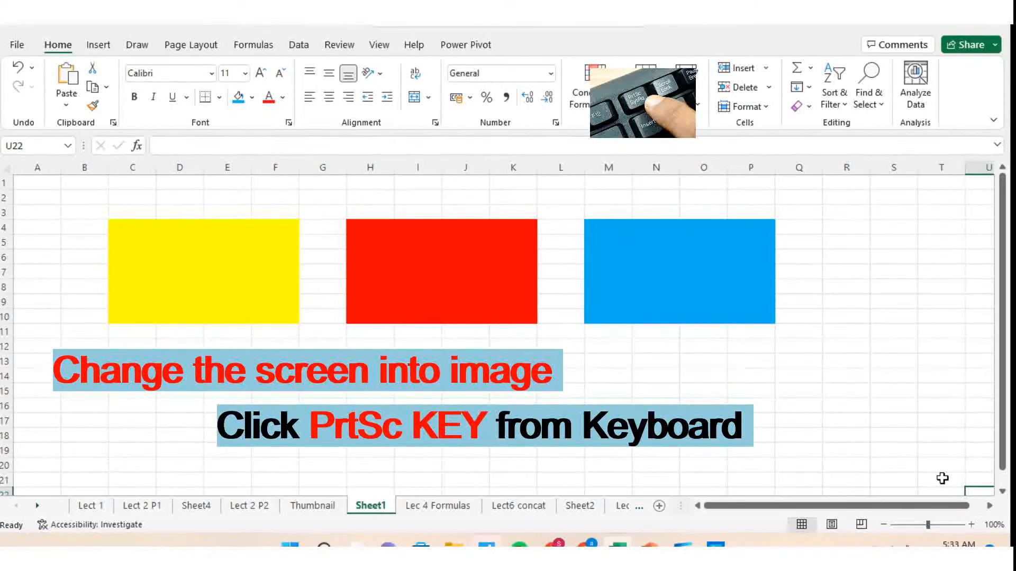
# Step: Paste the captured screen image at cell U22, shrink it to about 16 × 29 cm and move it to start at column M
pyautogui.hotkey('ctrl', 'v')
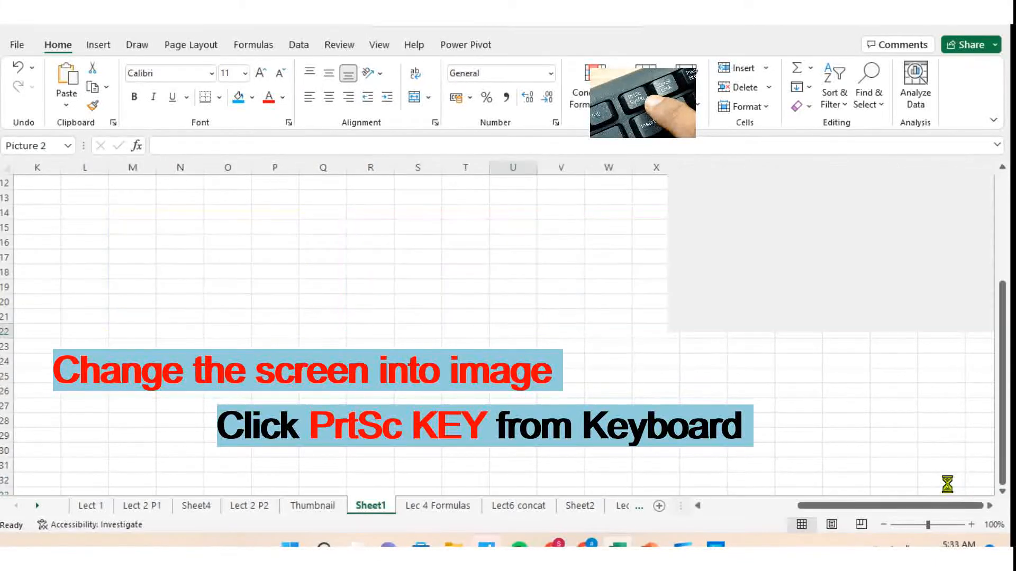
pyautogui.moveTo(872, 478); pyautogui.dragTo(612, 292)
pyautogui.moveTo(675, 412); pyautogui.dragTo(515, 401)
pyautogui.moveTo(251, 290); pyautogui.dragTo(466, 360)
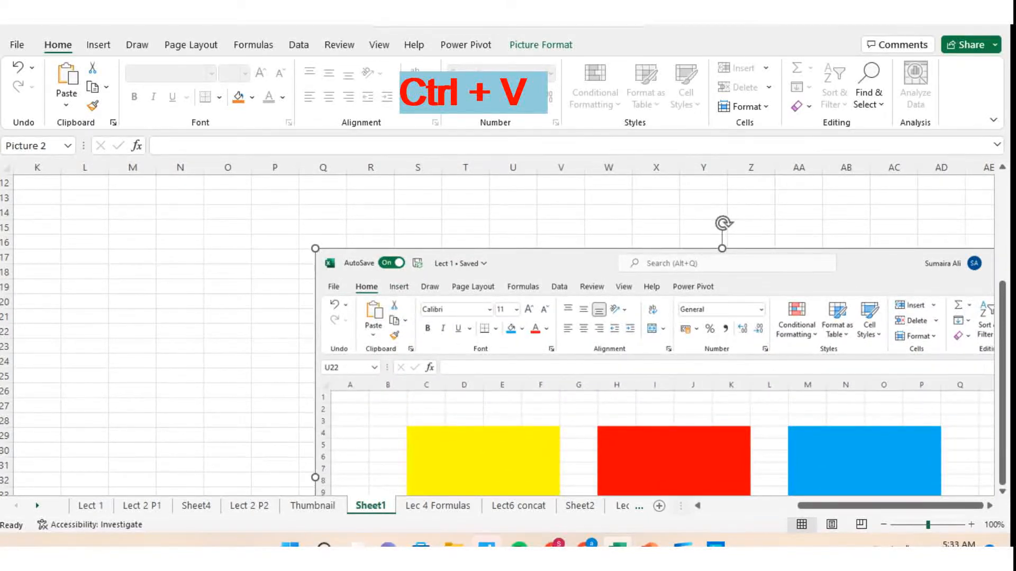
pyautogui.moveTo(858, 490); pyautogui.dragTo(653, 427)
# Step: Set the height of the pasted screenshot to 10 cm
pyautogui.click(541, 45)
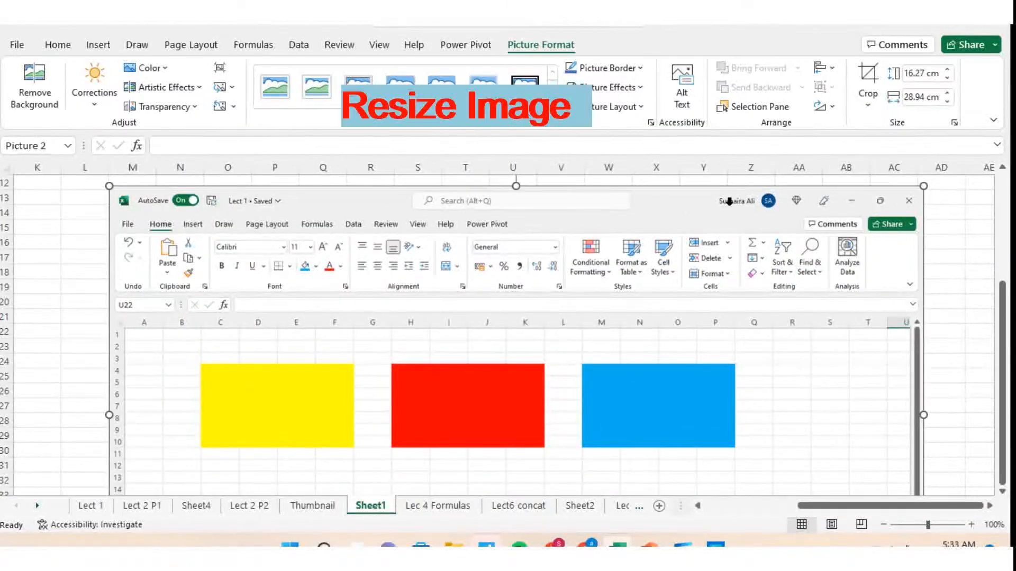
pyautogui.click(921, 73)
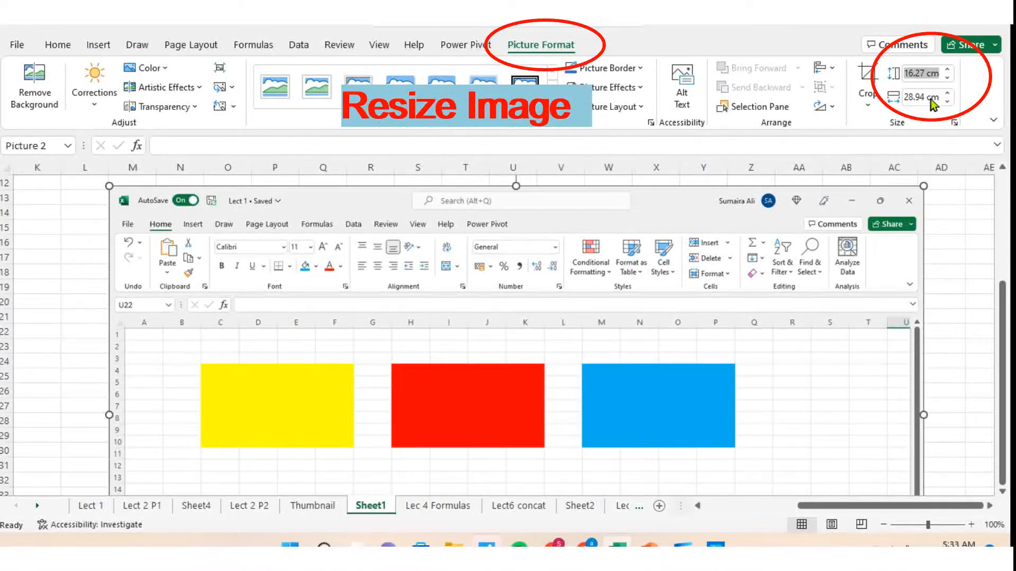
pyautogui.write('1')
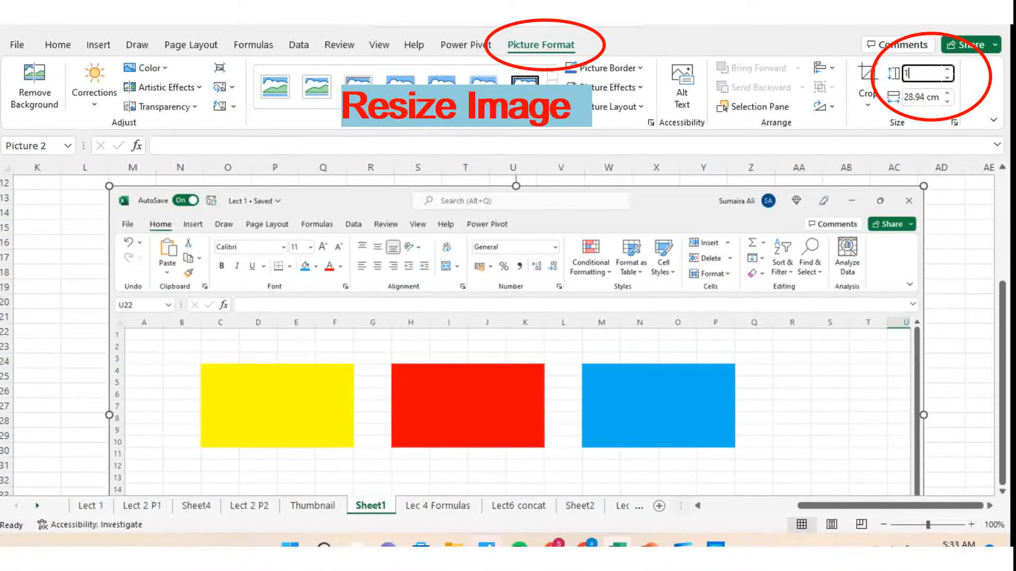
pyautogui.write('0')
pyautogui.press('Tab')
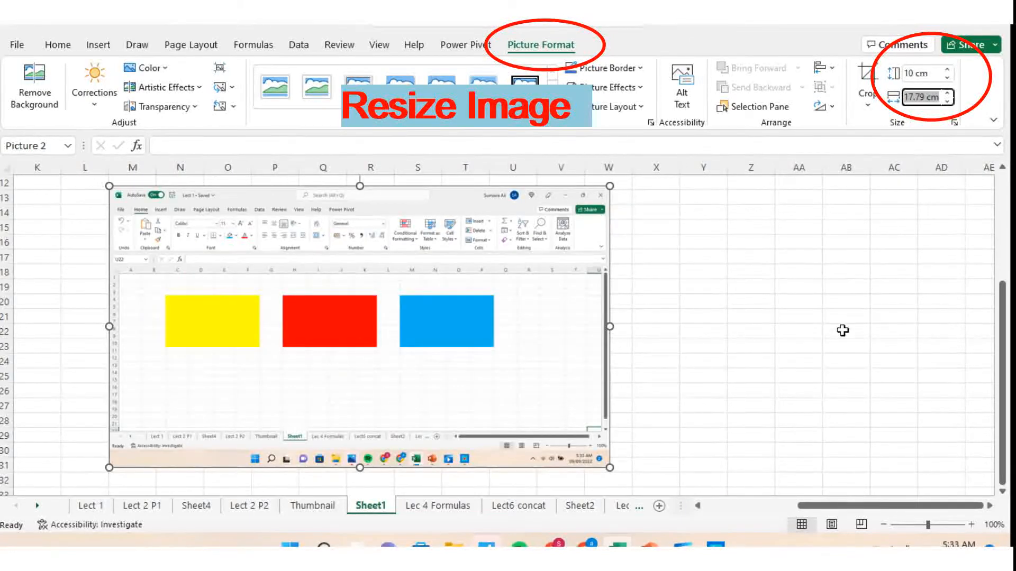
# Step: Move the resized screenshot to the first rows of the sheet, overlapping the blue block
pyautogui.click(798, 301)
pyautogui.moveTo(356, 361); pyautogui.dragTo(694, 394)
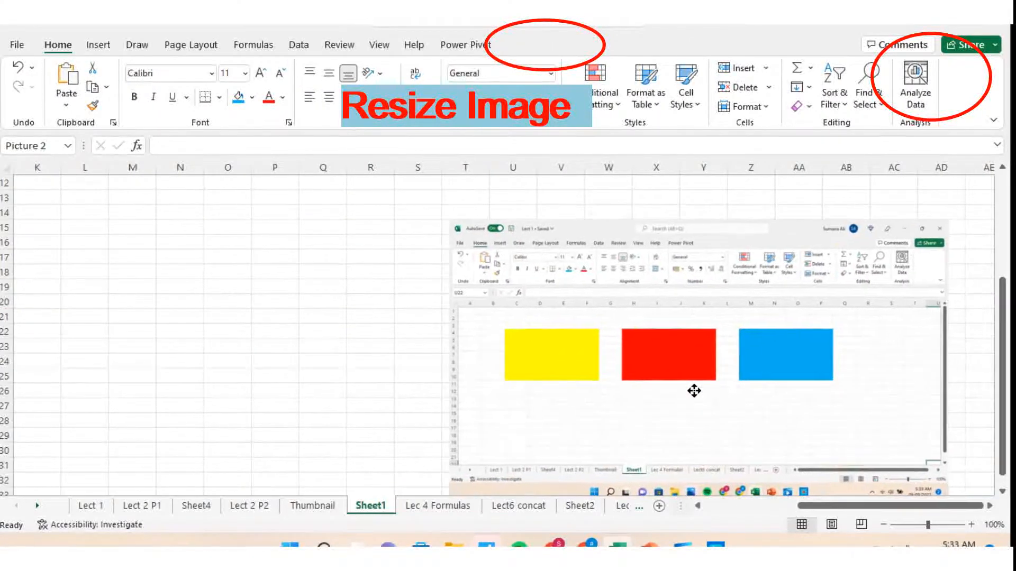
pyautogui.click(694, 394)
pyautogui.moveTo(847, 506); pyautogui.dragTo(702, 537)
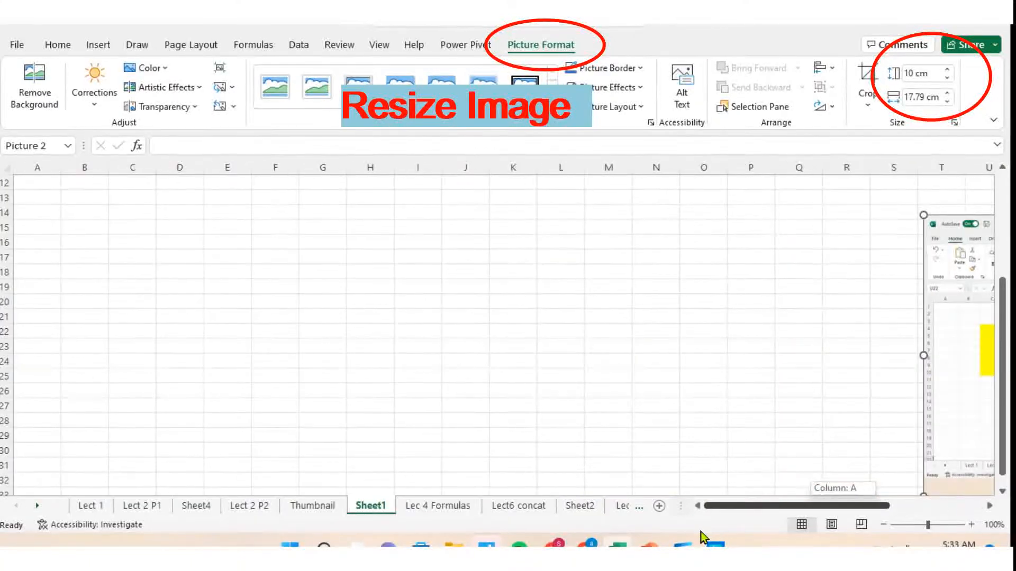
pyautogui.moveTo(922, 413); pyautogui.dragTo(416, 378)
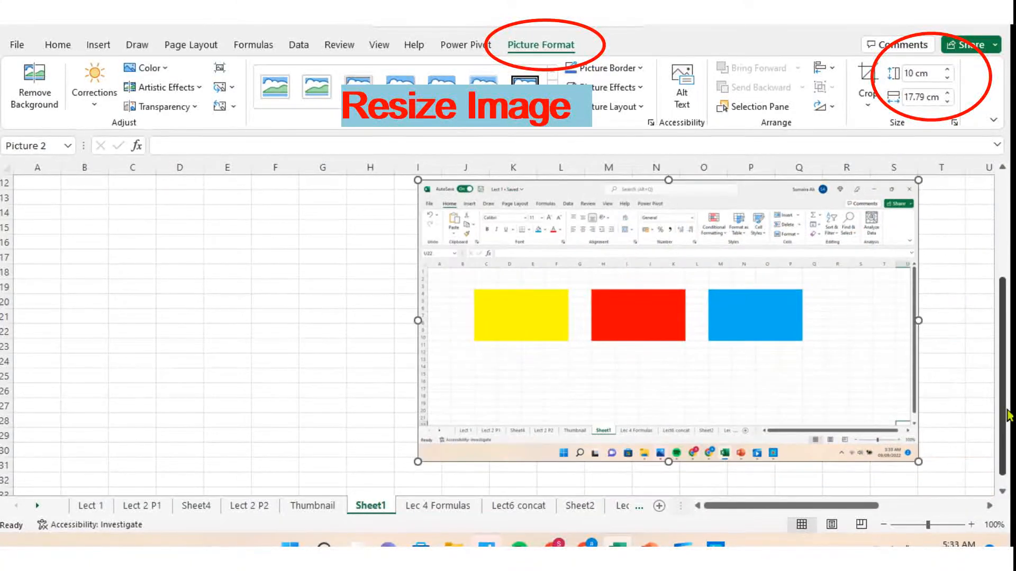
pyautogui.moveTo(1008, 415); pyautogui.dragTo(1006, 314)
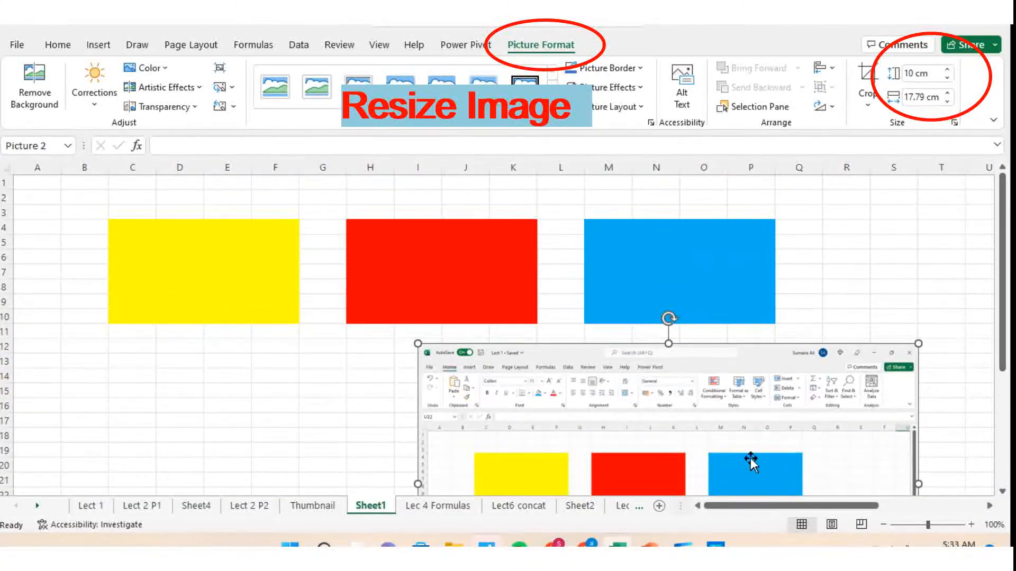
pyautogui.moveTo(774, 404); pyautogui.dragTo(804, 303)
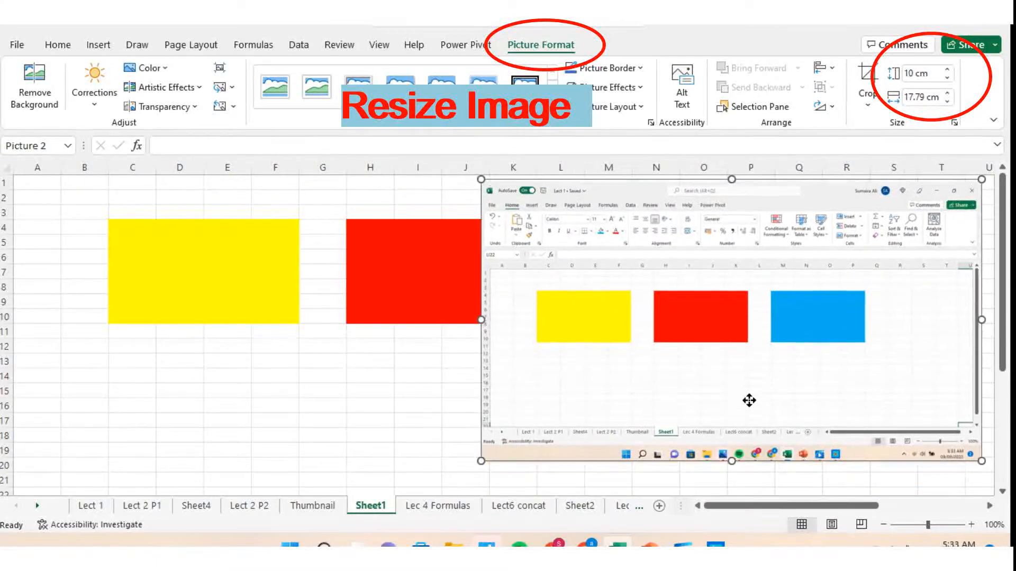
pyautogui.moveTo(748, 401); pyautogui.dragTo(743, 429)
pyautogui.moveTo(716, 545)
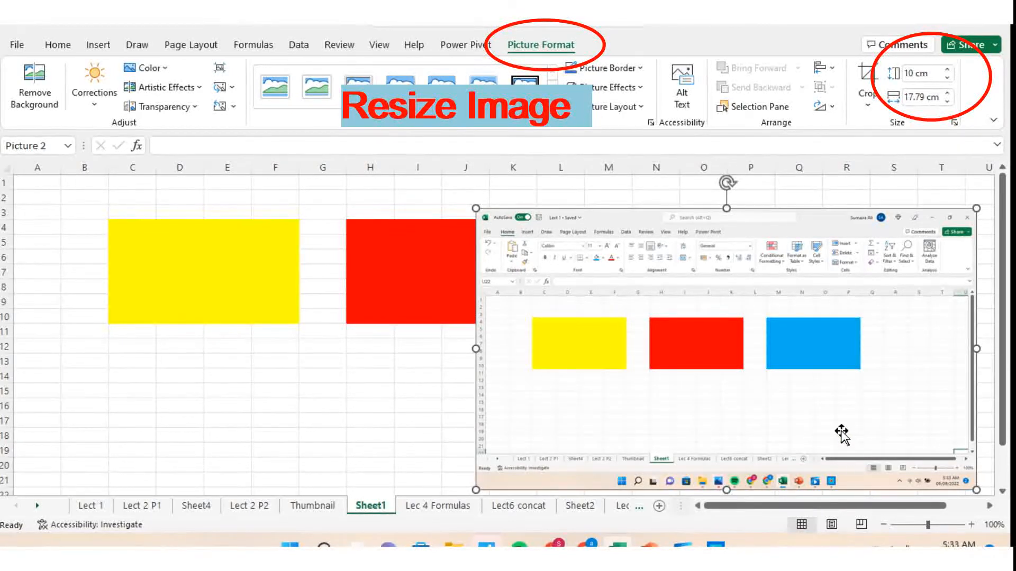
pyautogui.moveTo(698, 384); pyautogui.dragTo(637, 395)
# Step: Set the screenshot's width to 10 cm and move it over columns O to T, beside the blue block
pyautogui.click(923, 97)
pyautogui.write('1')
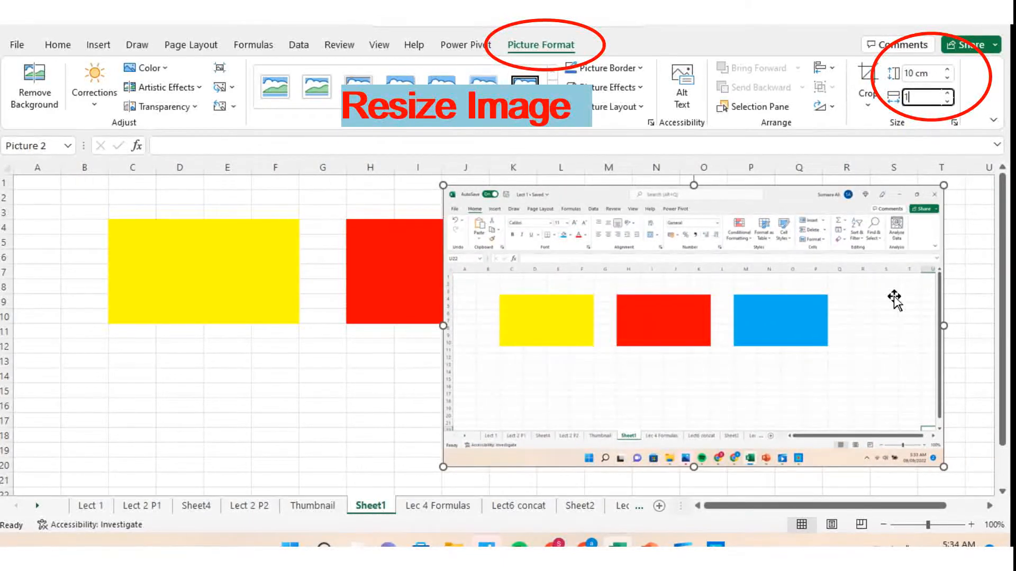
pyautogui.write('0')
pyautogui.press('Return')
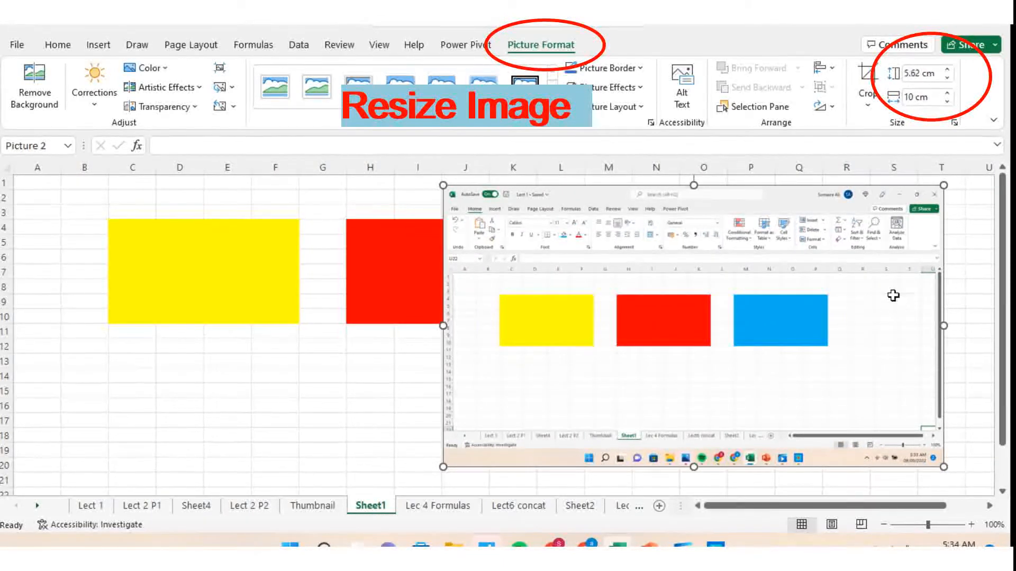
pyautogui.moveTo(562, 294); pyautogui.dragTo(801, 289)
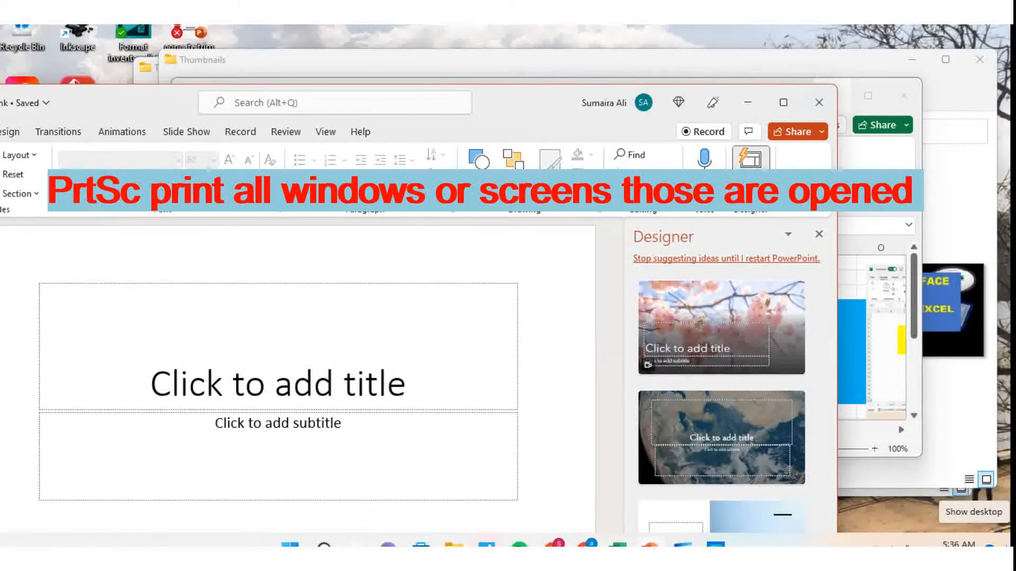
# Step: In PowerPoint, paste the full-screen capture onto the title slide, shrink it and place it in the slide's right half
pyautogui.hotkey('ctrl', 'v')
pyautogui.moveTo(343, 397); pyautogui.dragTo(301, 410)
pyautogui.moveTo(607, 275); pyautogui.dragTo(389, 415)
pyautogui.moveTo(303, 467); pyautogui.dragTo(475, 374)
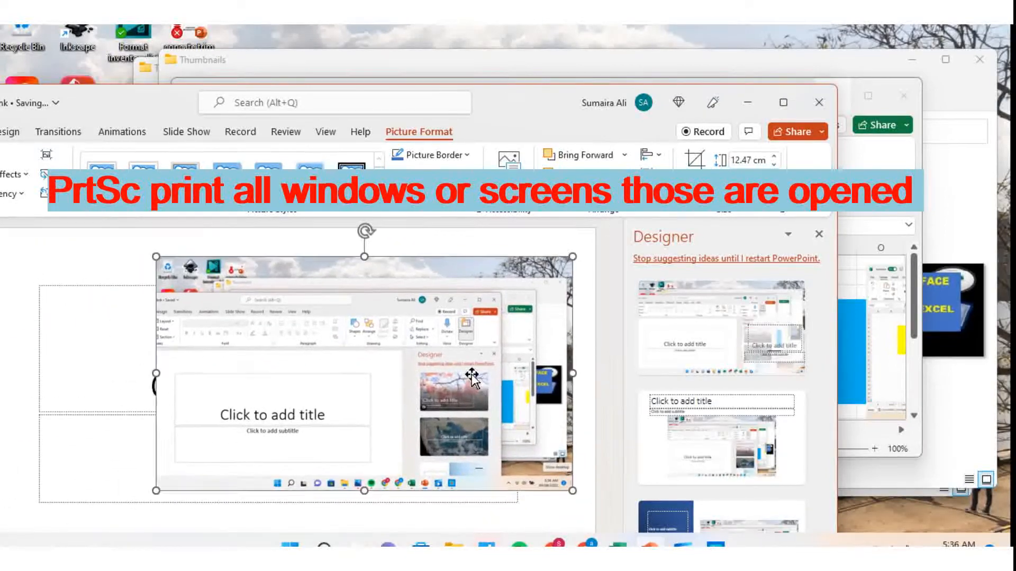
pyautogui.moveTo(582, 292); pyautogui.dragTo(505, 289)
pyautogui.moveTo(414, 388); pyautogui.dragTo(486, 355)
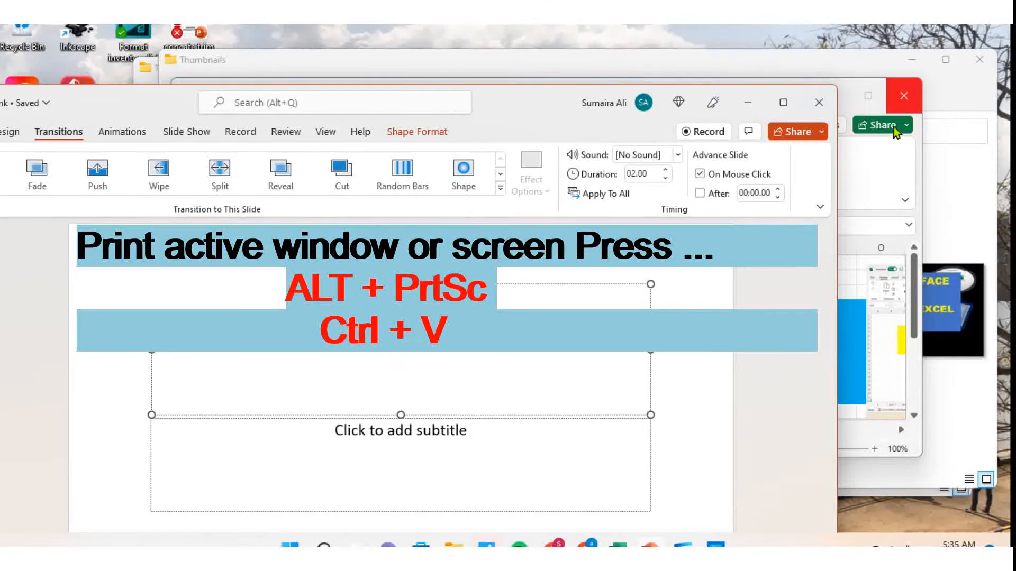
# Step: Paste the active-window capture onto the slide, shrink it to about 9.7 × 16.9 cm and place it left of the full-screen capture
pyautogui.moveTo(783, 103)
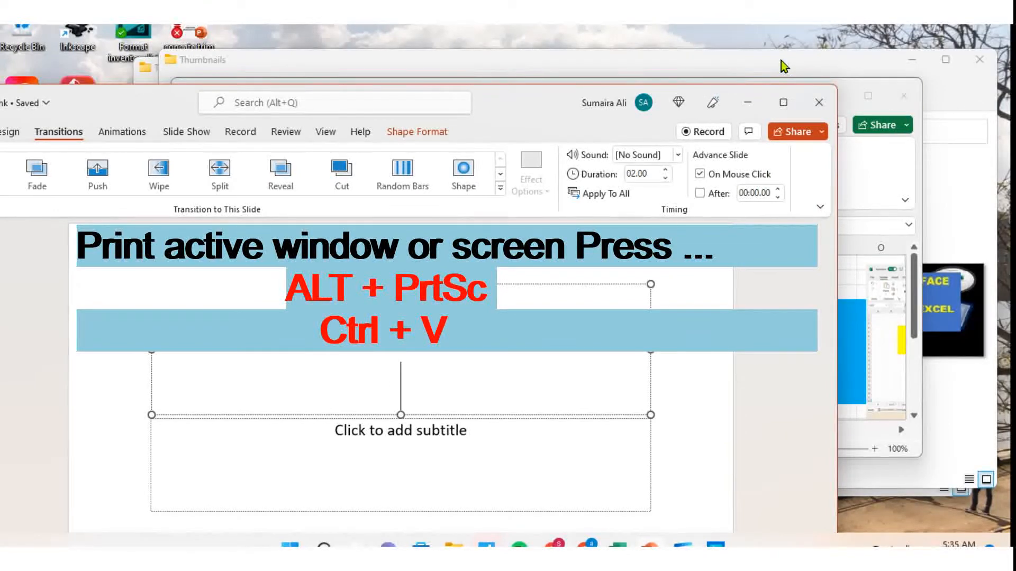
pyautogui.hotkey('ctrl', 'v')
pyautogui.hotkey('ctrl', 'v')
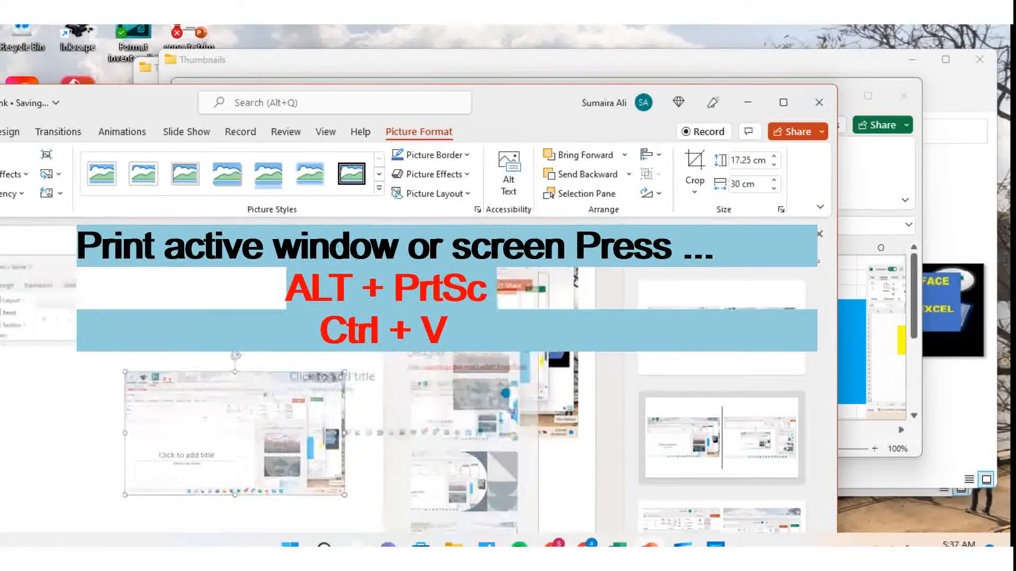
pyautogui.moveTo(539, 255); pyautogui.dragTo(332, 421)
pyautogui.moveTo(206, 474); pyautogui.dragTo(362, 371)
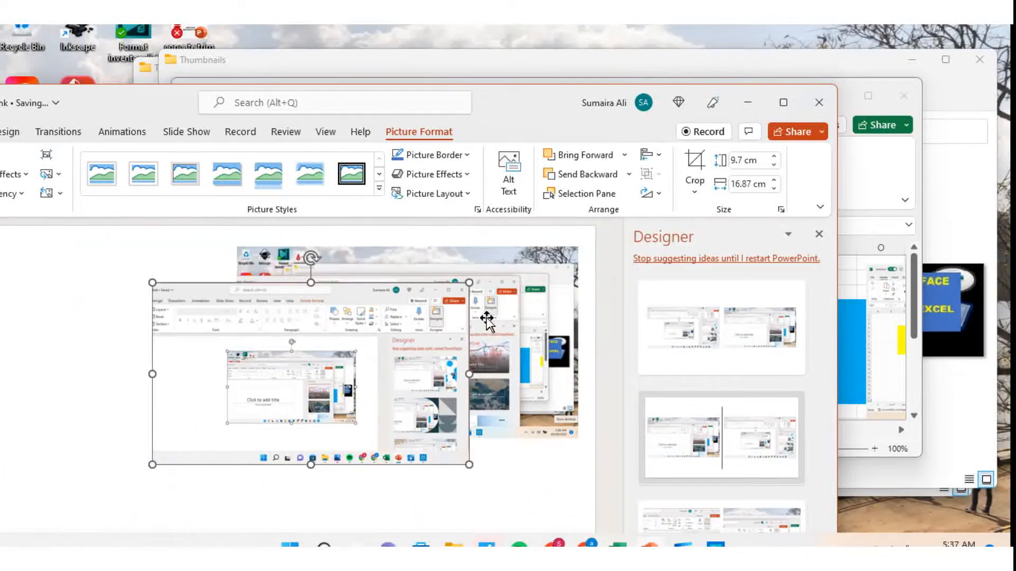
pyautogui.moveTo(477, 317); pyautogui.dragTo(404, 325)
pyautogui.moveTo(329, 438); pyautogui.dragTo(169, 386)
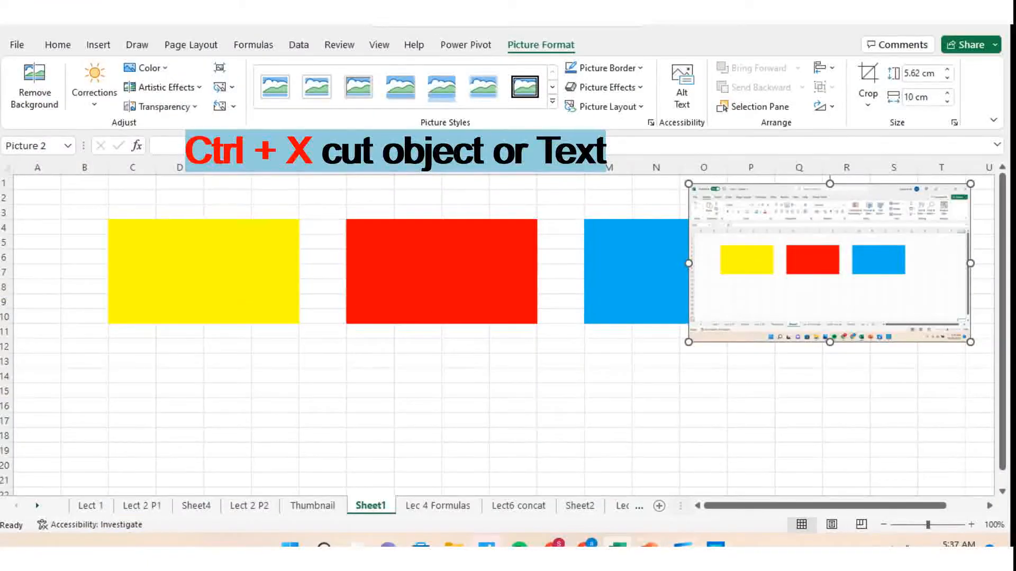
# Step: Cut the full-screen capture from the PowerPoint slide and paste it into Excel's Sheet1 at cell O17
pyautogui.click(649, 545)
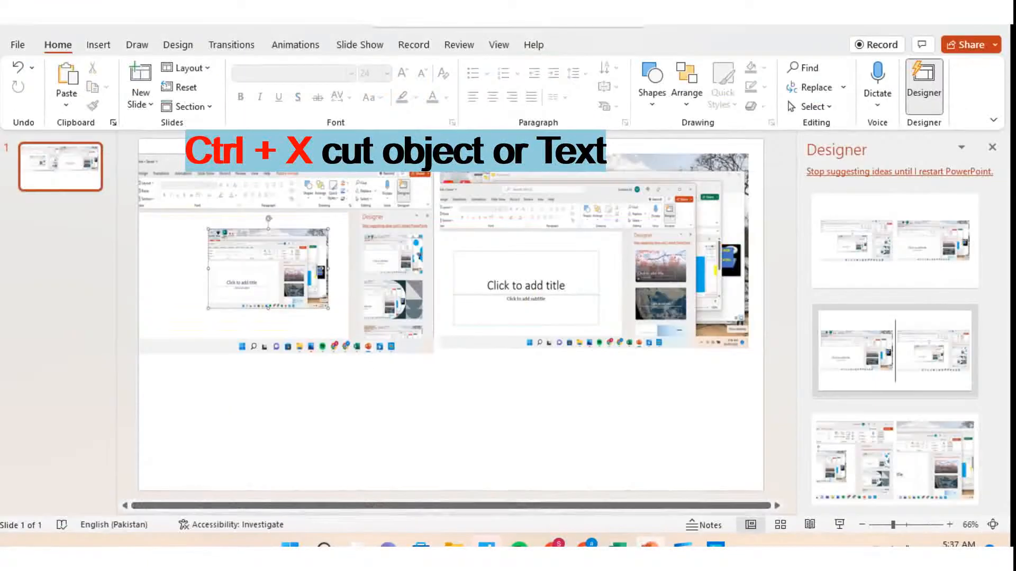
pyautogui.click(547, 312)
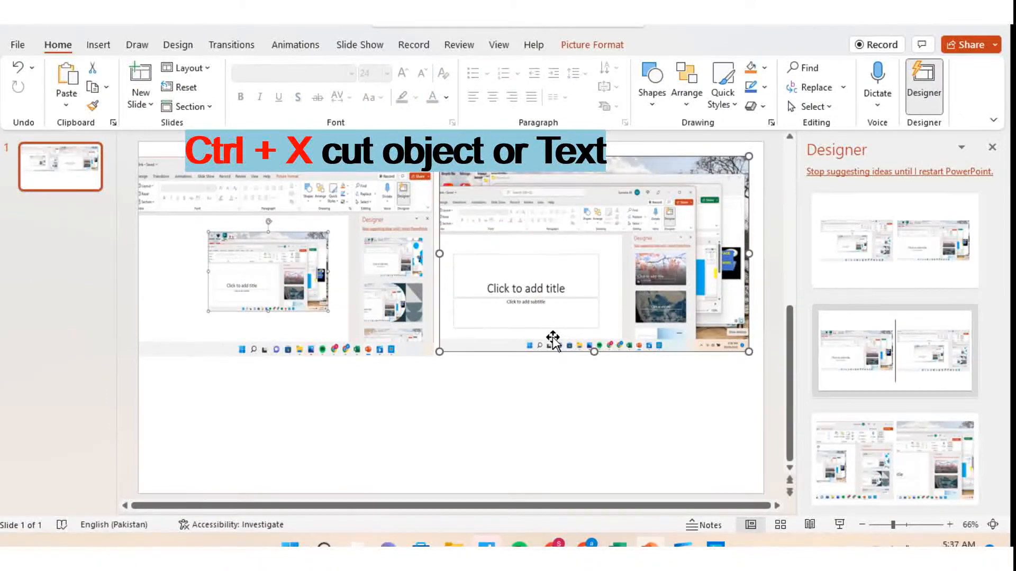
pyautogui.hotkey('ctrl', 'x')
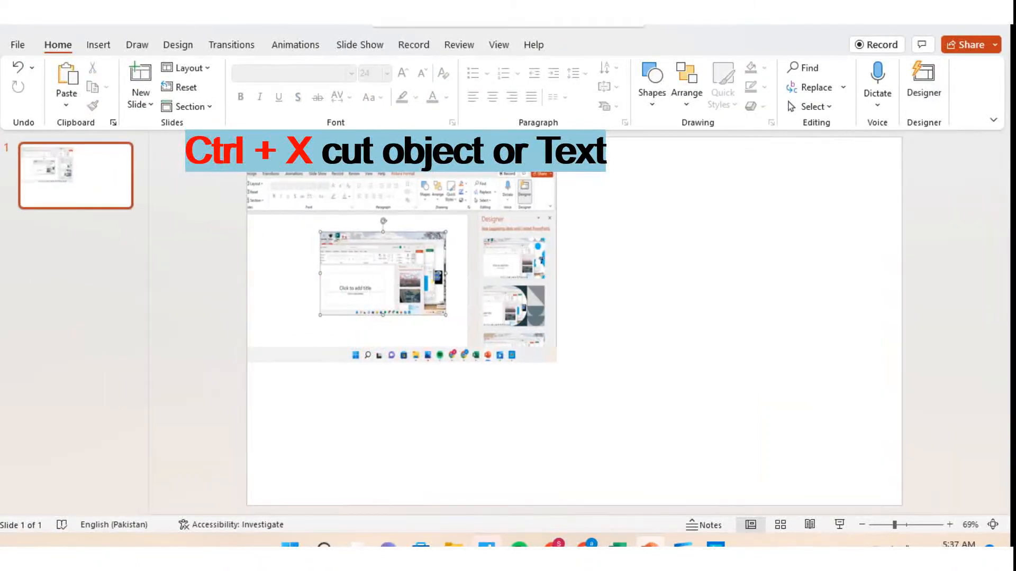
pyautogui.hotkey('alt', 'Tab')
pyautogui.click(707, 423)
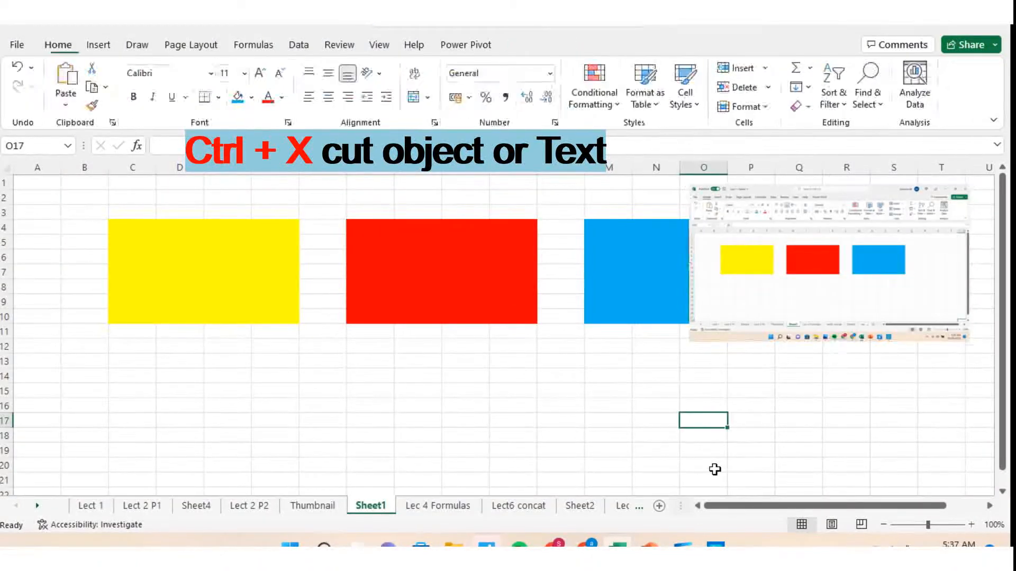
pyautogui.hotkey('ctrl', 'v')
# Step: Shrink the pasted full-screen capture and position it below the small worksheet screenshot, starting near row 14
pyautogui.moveTo(744, 493); pyautogui.dragTo(426, 435)
pyautogui.moveTo(840, 387); pyautogui.dragTo(690, 483)
pyautogui.moveTo(598, 498); pyautogui.dragTo(892, 428)
# Step: Cut the remaining active-window capture from the PowerPoint slide and paste it into Excel's Sheet1
pyautogui.moveTo(579, 542)
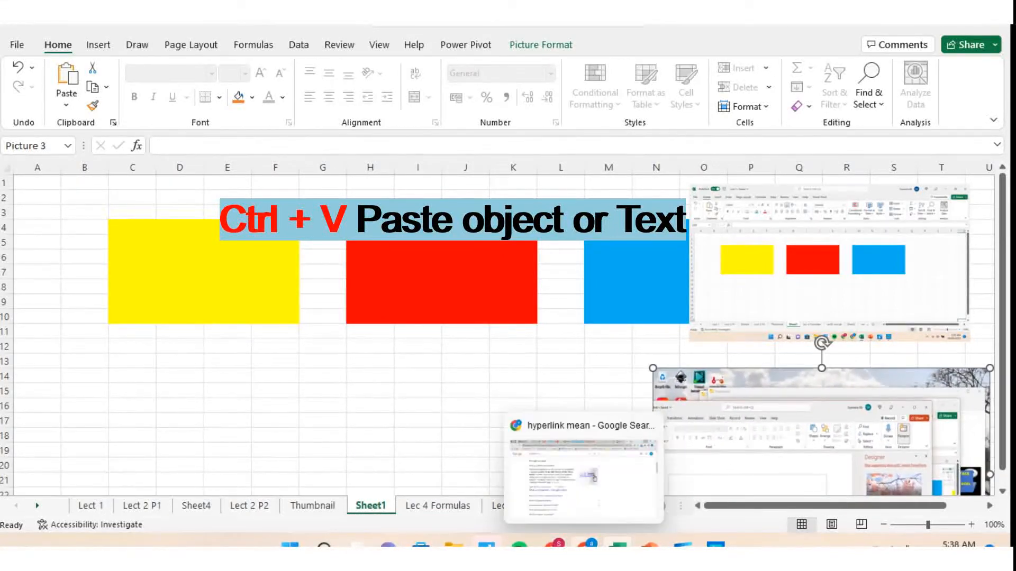
pyautogui.click(650, 544)
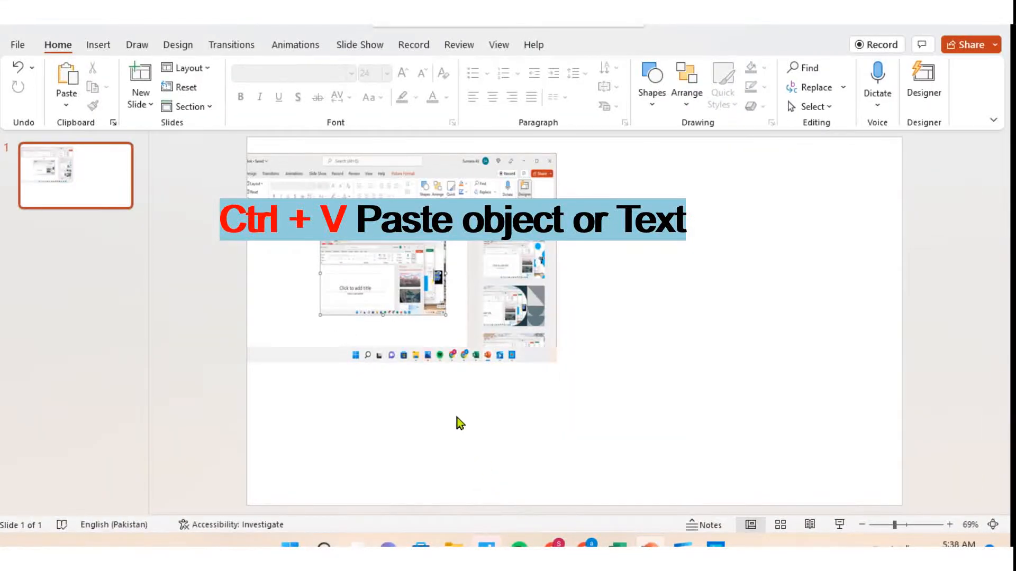
pyautogui.click(457, 320)
pyautogui.press('Delete')
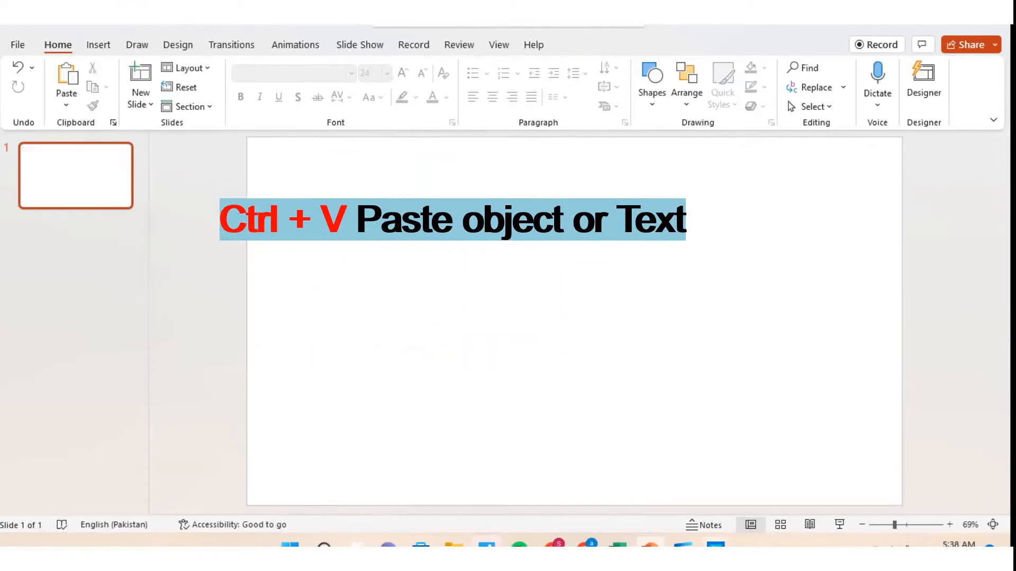
pyautogui.click(618, 545)
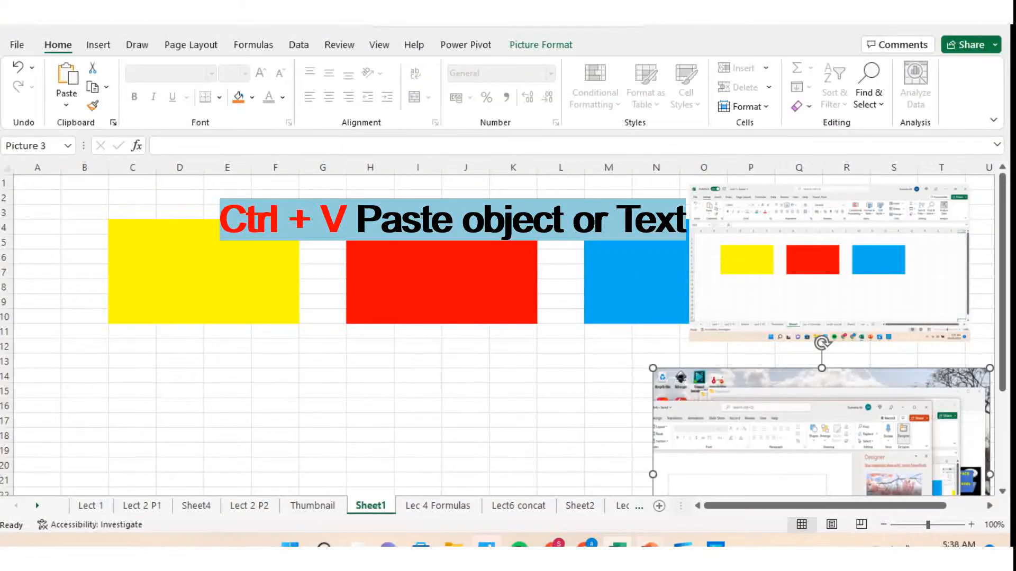
pyautogui.hotkey('ctrl', 'v')
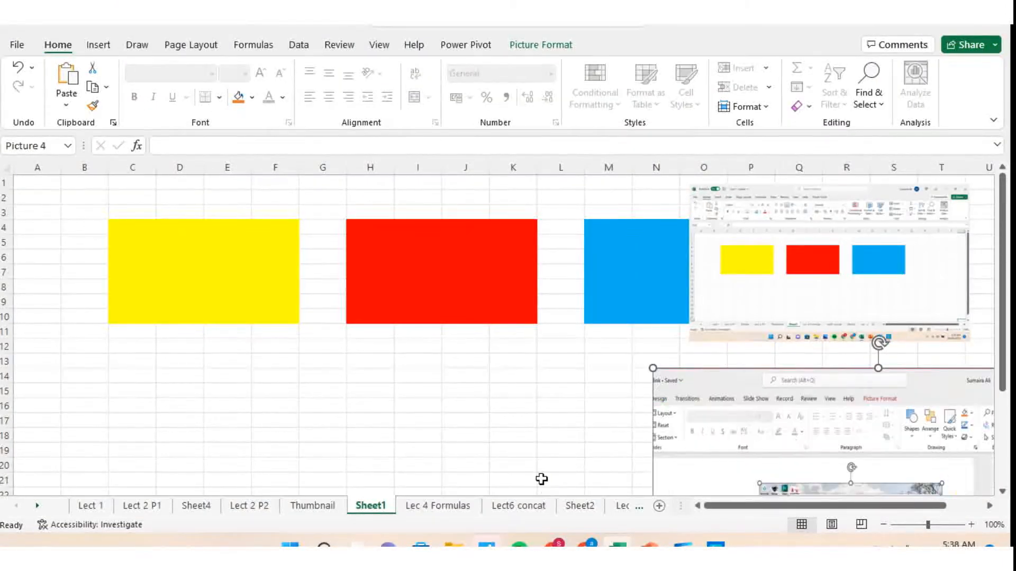
# Step: Shrink the active-window capture and arrange it below the full-screen capture, aligning both under the worksheet screenshot
pyautogui.moveTo(797, 454); pyautogui.dragTo(819, 523)
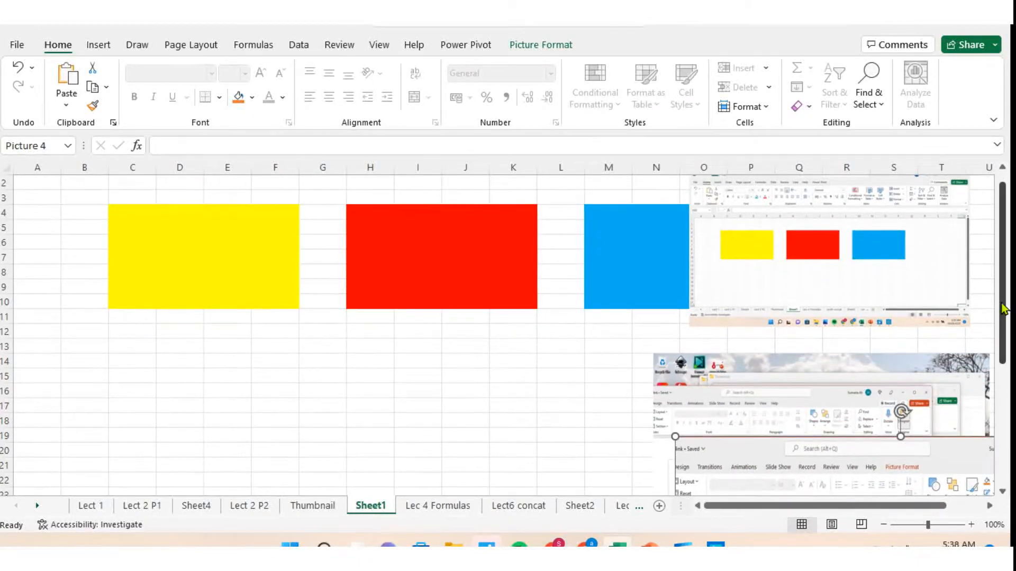
pyautogui.moveTo(1007, 316); pyautogui.dragTo(1001, 396)
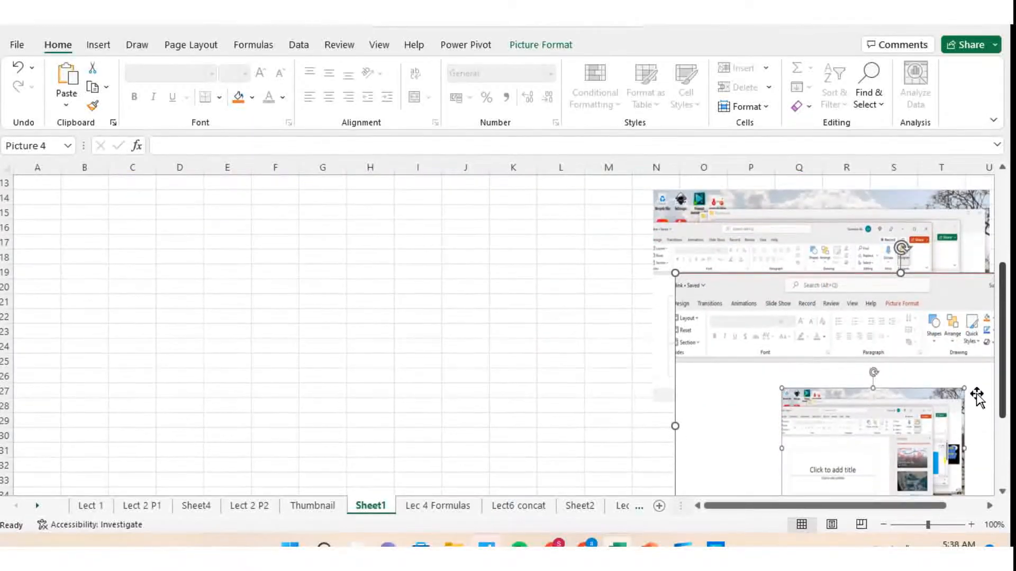
pyautogui.moveTo(847, 385); pyautogui.dragTo(552, 331)
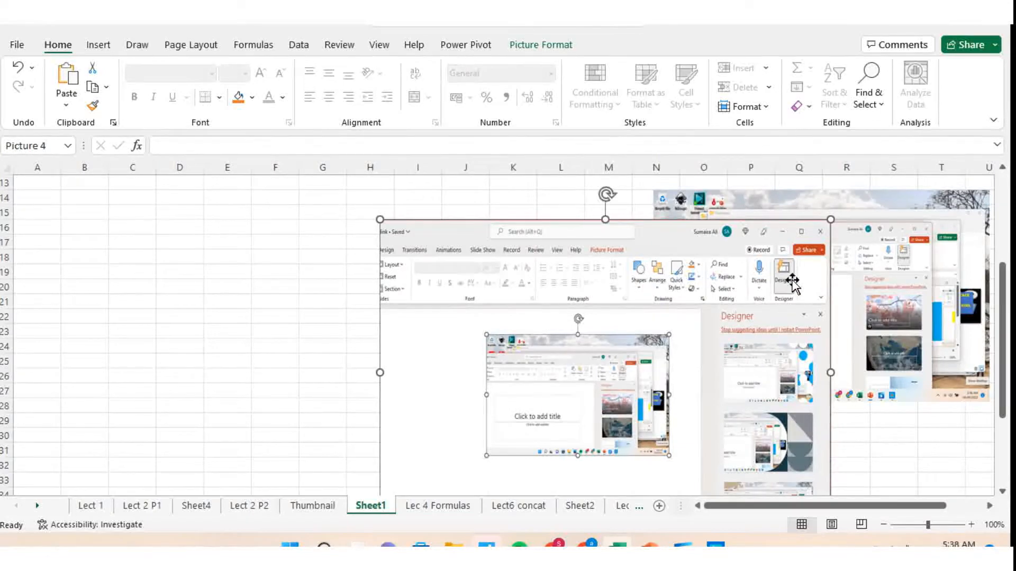
pyautogui.moveTo(841, 254); pyautogui.dragTo(737, 324)
pyautogui.moveTo(601, 398); pyautogui.dragTo(825, 407)
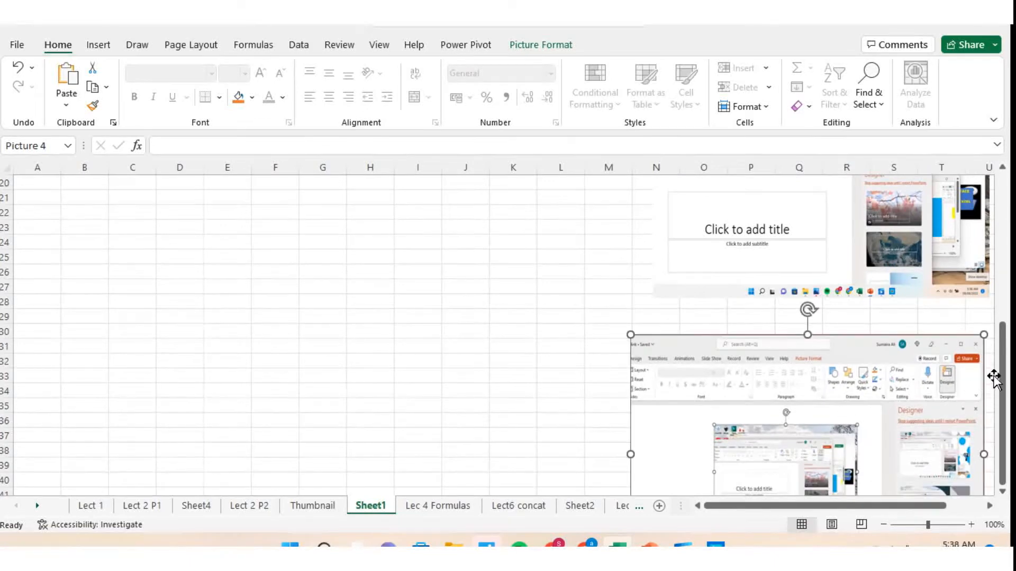
pyautogui.moveTo(991, 368); pyautogui.dragTo(970, 414)
pyautogui.moveTo(859, 464); pyautogui.dragTo(877, 433)
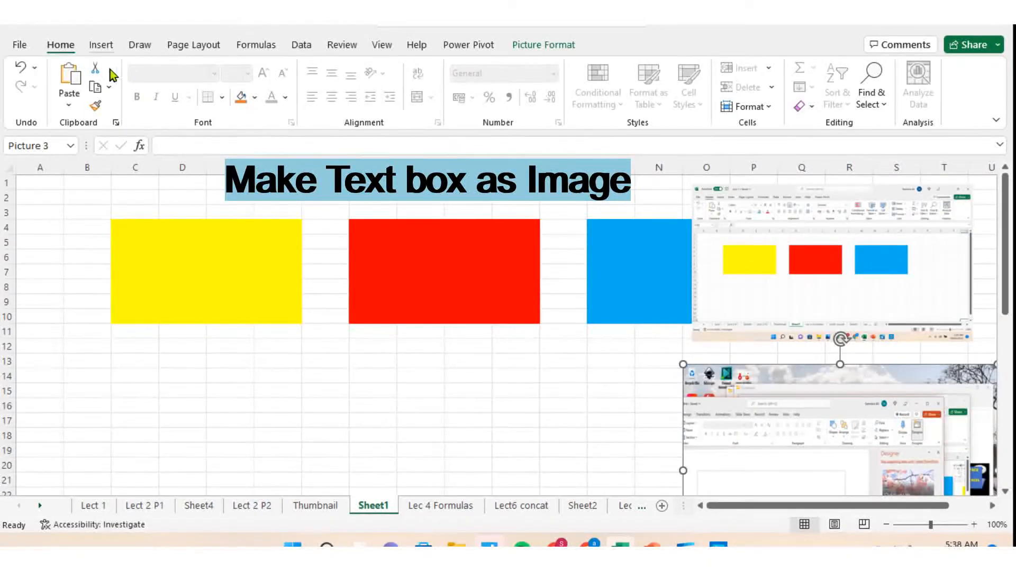
# Step: Insert a dark grey WordArt with a blue shadow on Sheet1 and replace its placeholder text with "Yellow"
pyautogui.click(100, 45)
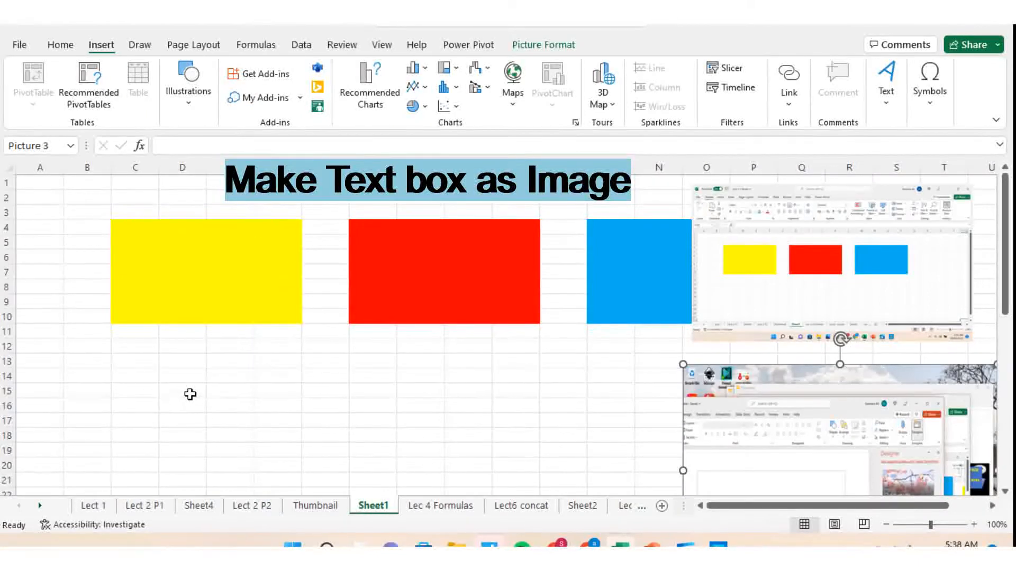
pyautogui.click(886, 87)
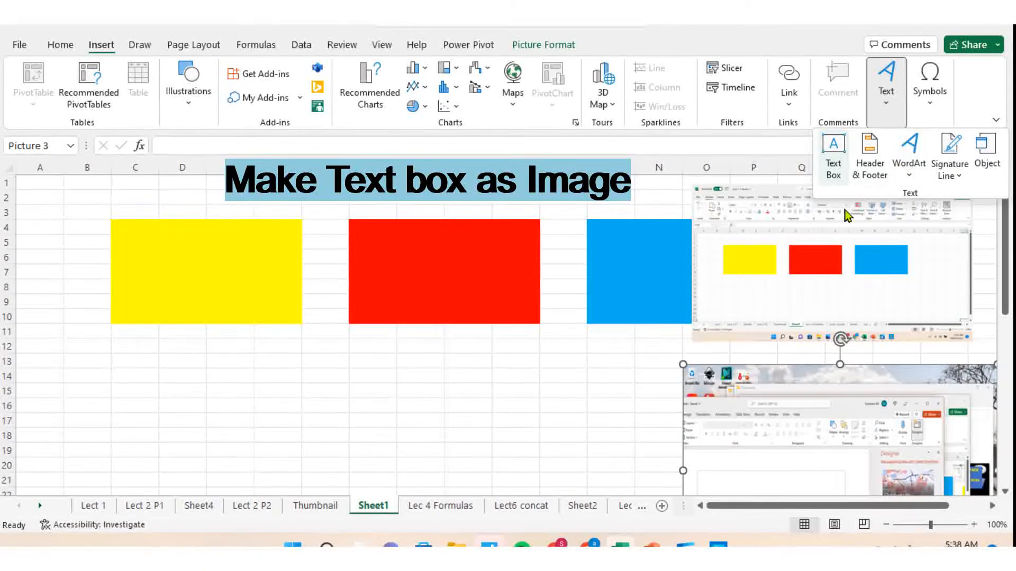
pyautogui.click(909, 172)
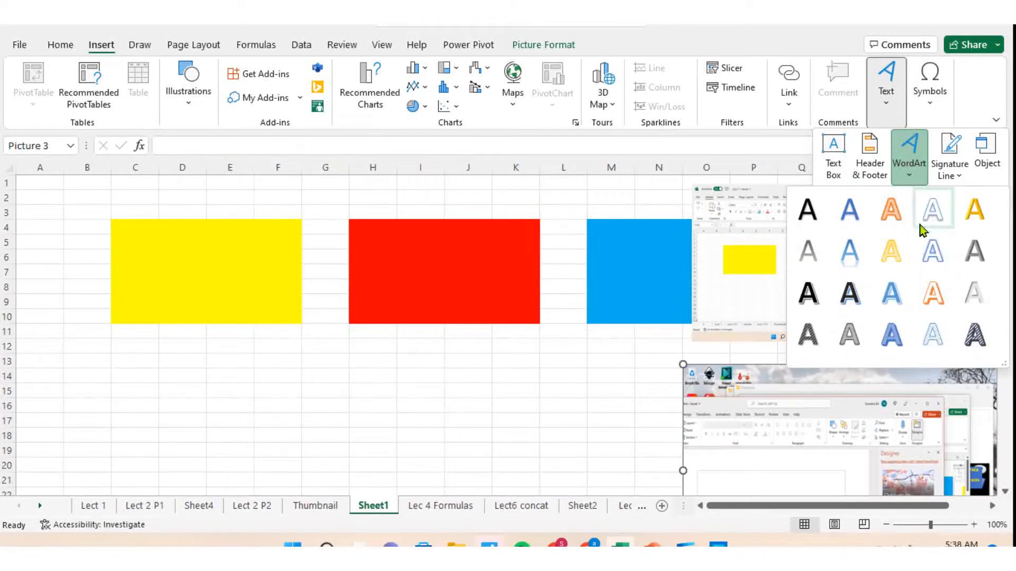
pyautogui.click(852, 338)
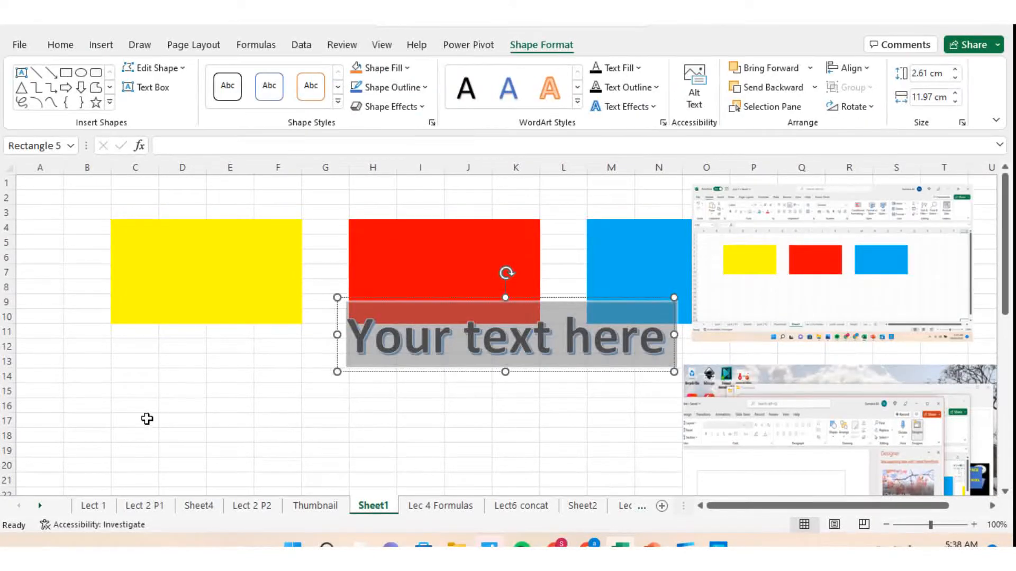
pyautogui.click(533, 370)
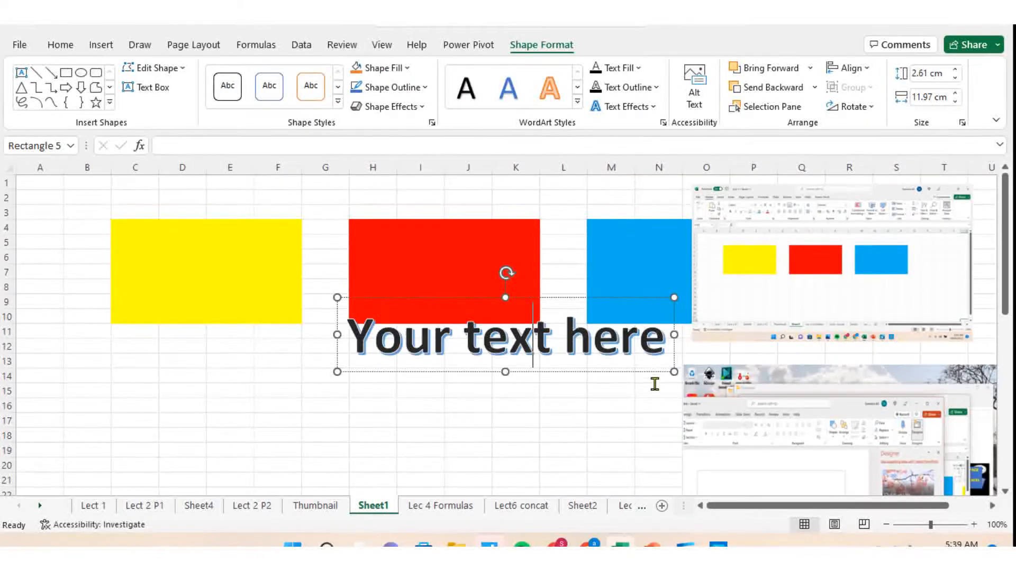
pyautogui.moveTo(677, 381); pyautogui.dragTo(358, 374)
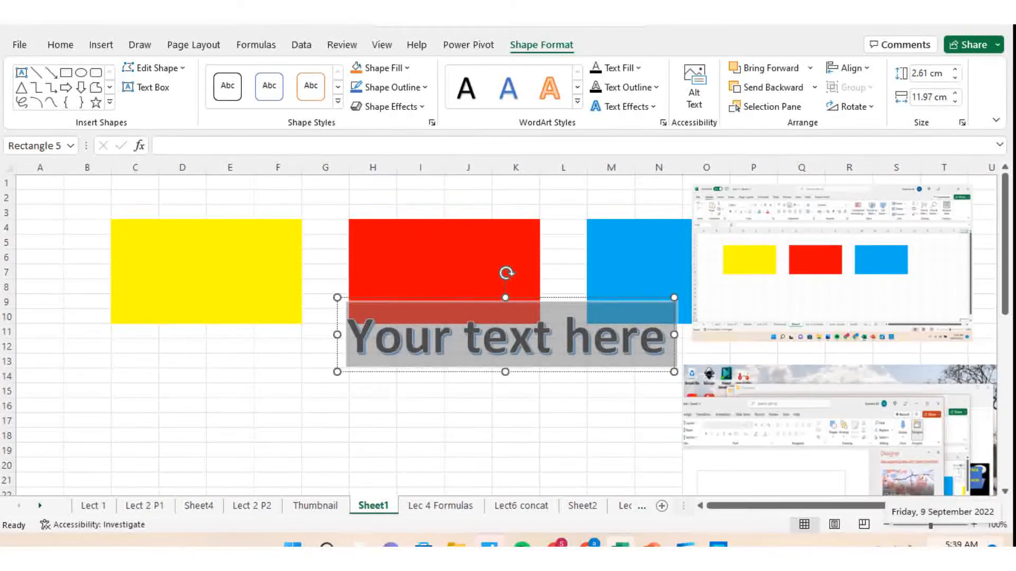
pyautogui.write('Ye')
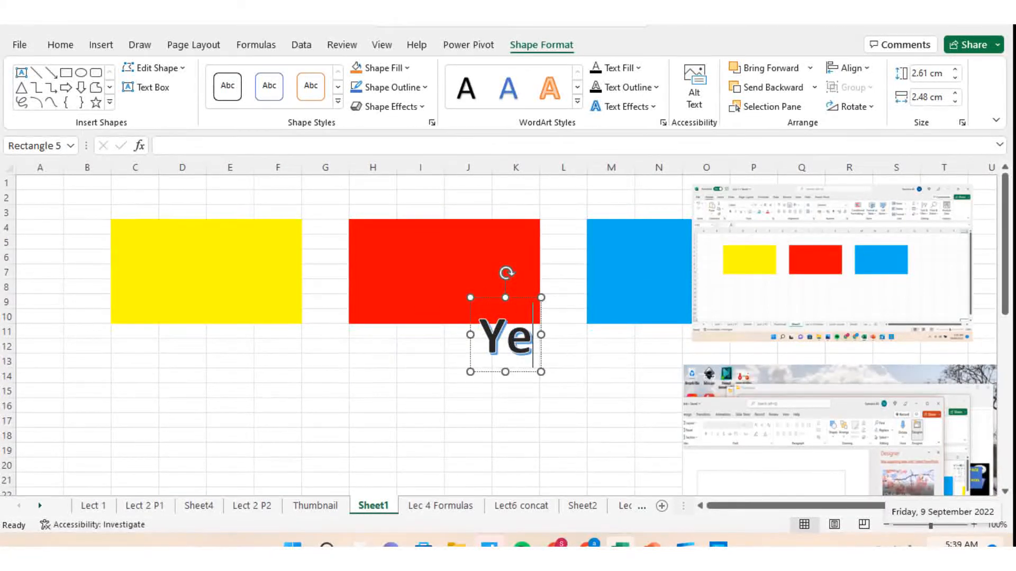
pyautogui.write('llow')
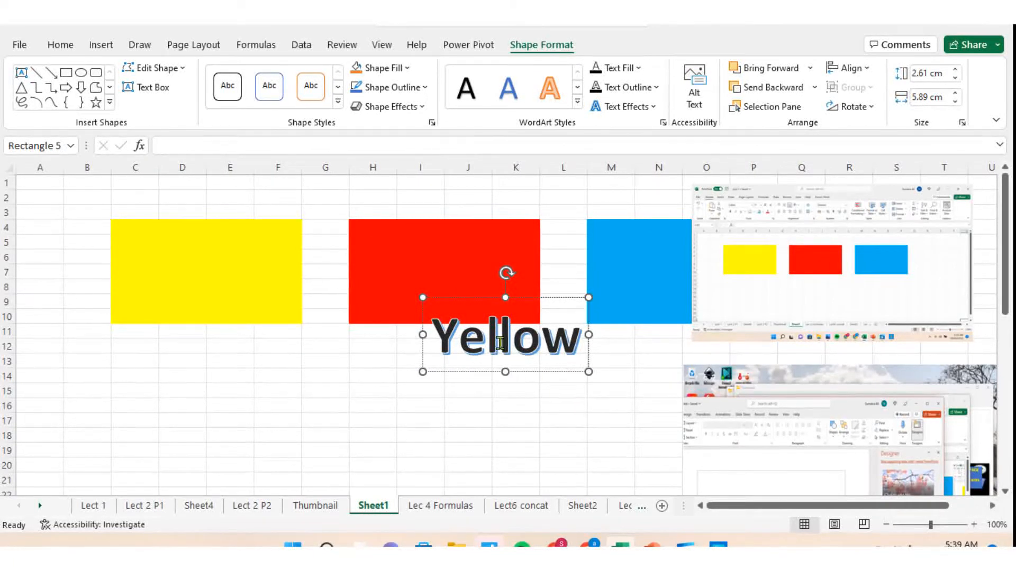
# Step: Move the Yellow WordArt below the yellow cell block and fill its shape with yellow
pyautogui.moveTo(492, 338); pyautogui.dragTo(210, 378)
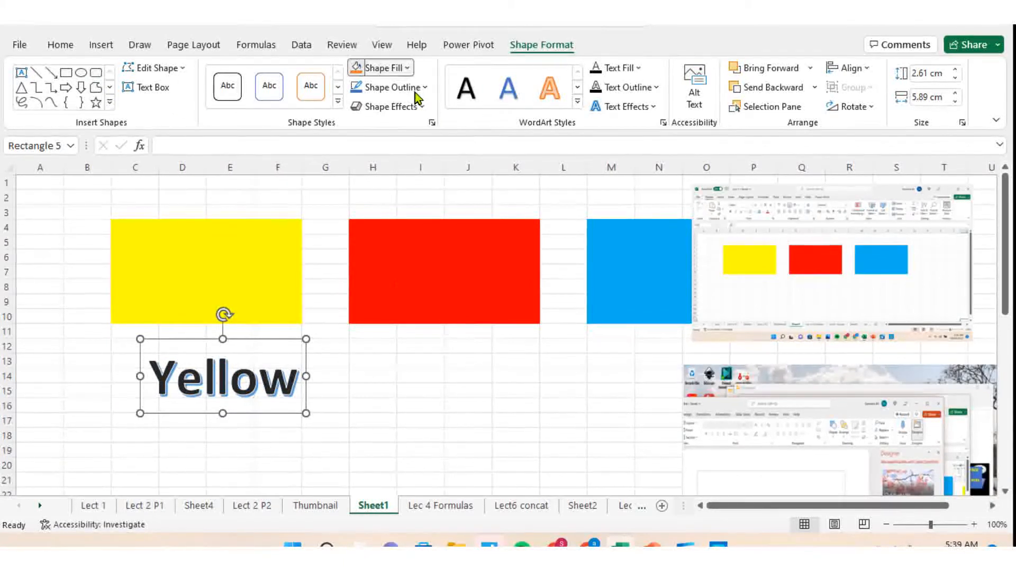
pyautogui.click(395, 67)
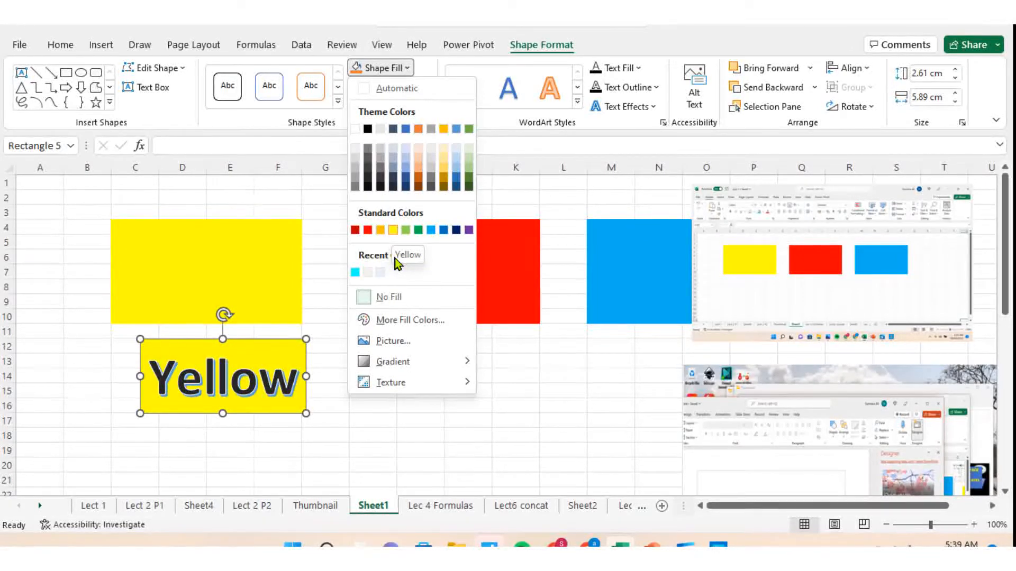
pyautogui.click(393, 230)
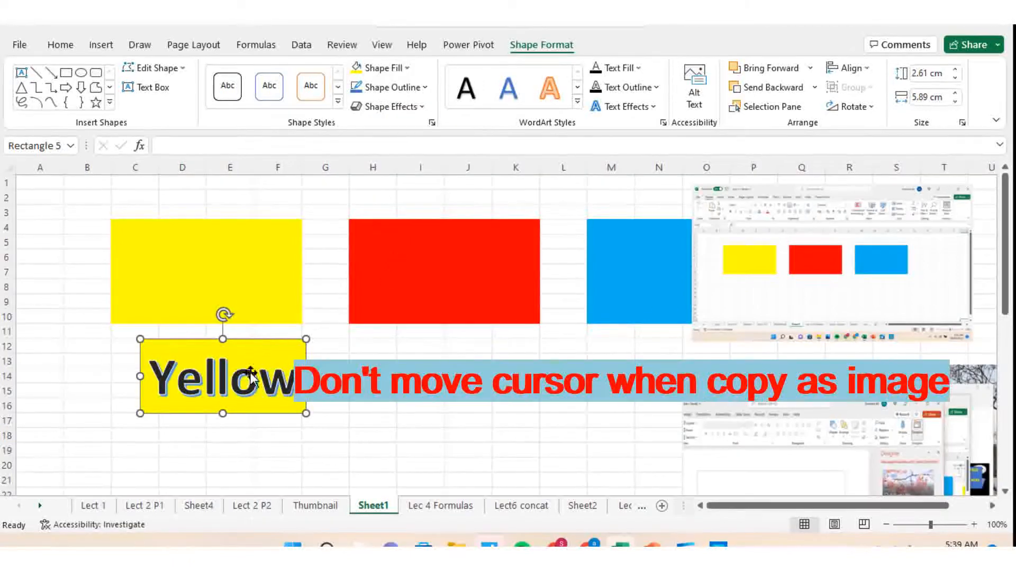
# Step: Shift the yellow-filled WordArt slightly left, closer to the left edge of the yellow cell block
pyautogui.moveTo(235, 374); pyautogui.dragTo(228, 372)
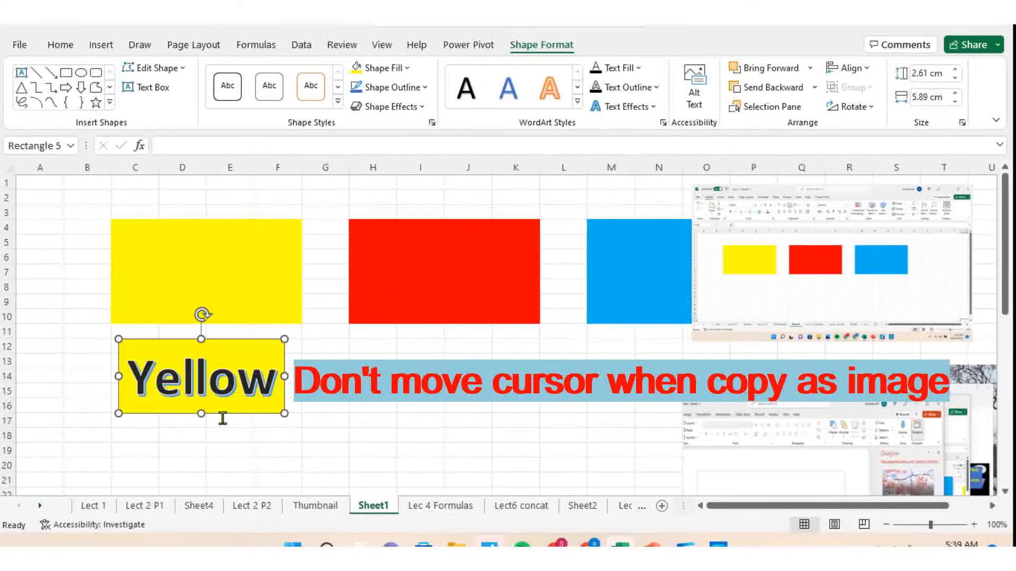
pyautogui.click(237, 378)
pyautogui.press('Left')
pyautogui.press('Left')
pyautogui.press('Left')
pyautogui.press('Left')
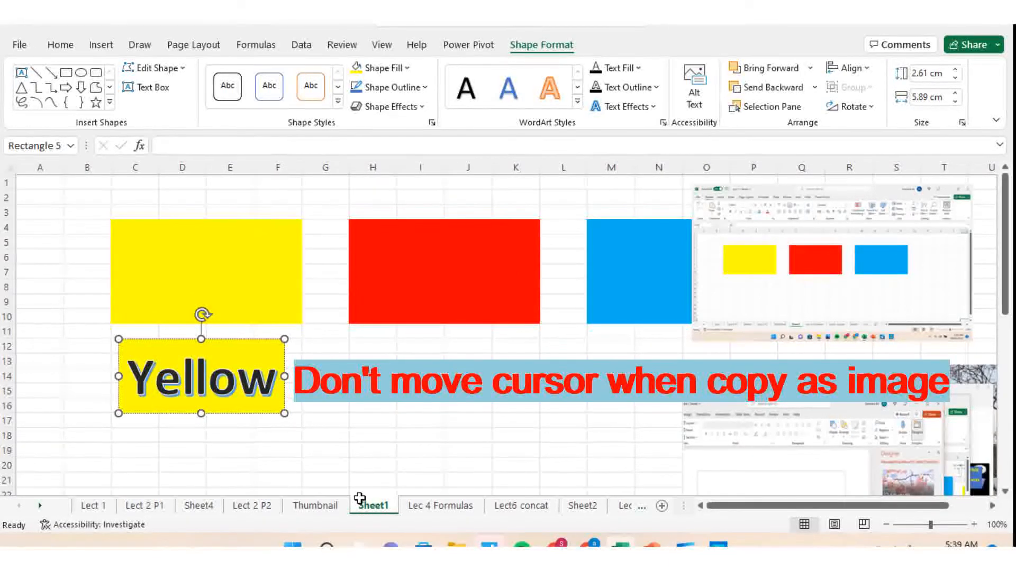
# Step: Copy the Yellow WordArt as a picture, as shown on screen in Picture format, and paste it at cell G19
pyautogui.click(317, 450)
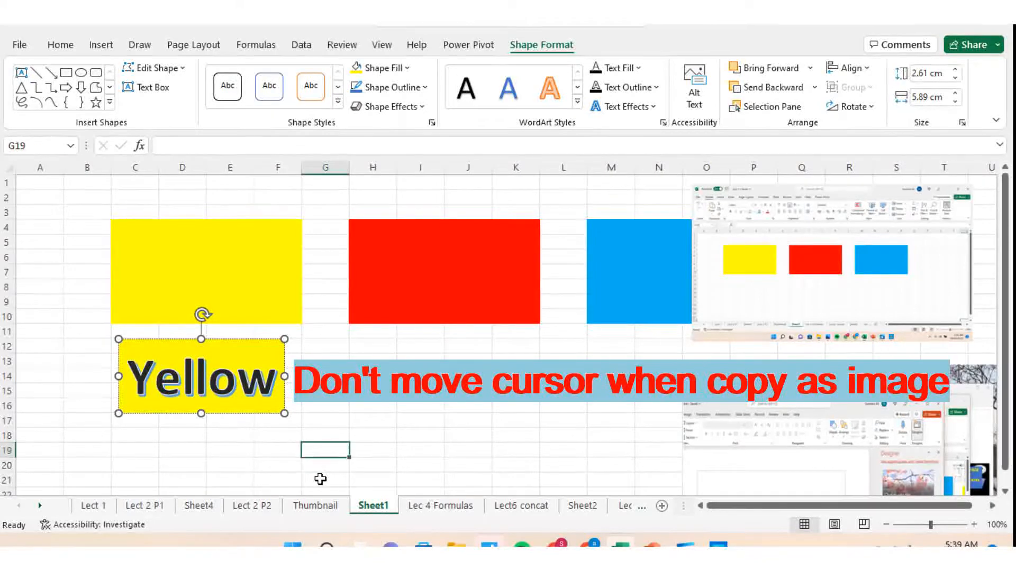
pyautogui.click(267, 373)
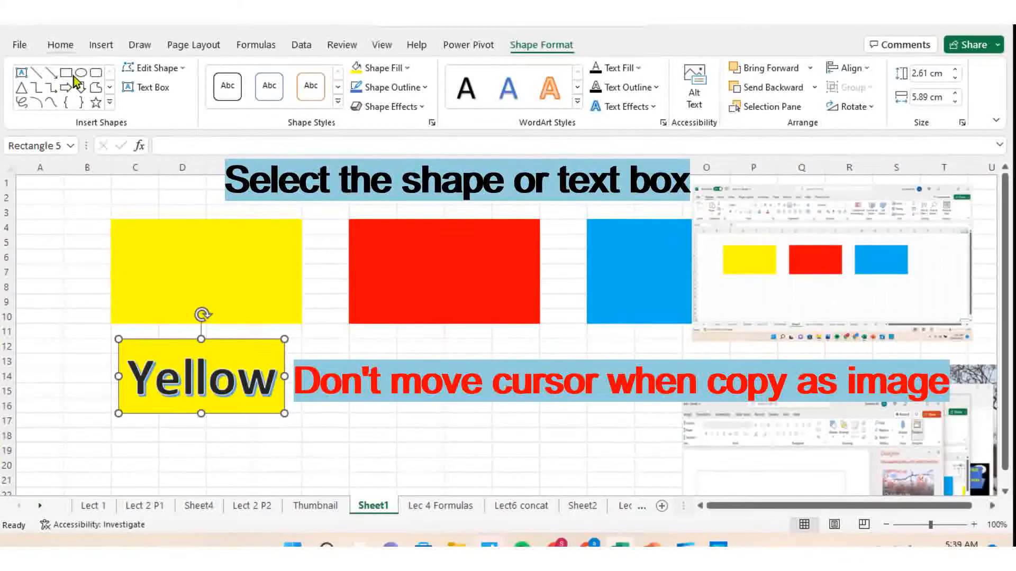
pyautogui.click(62, 45)
pyautogui.click(109, 87)
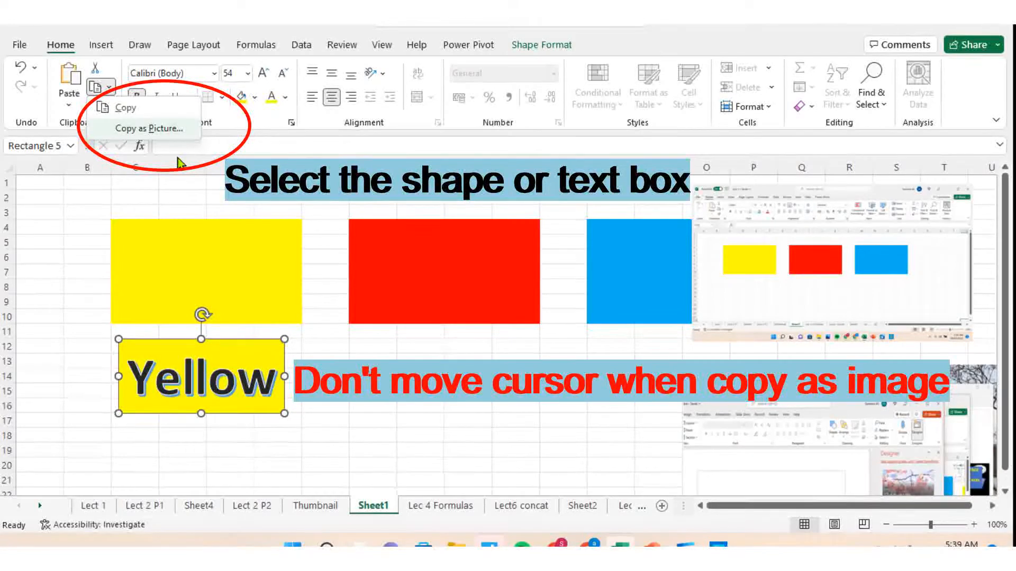
pyautogui.click(149, 128)
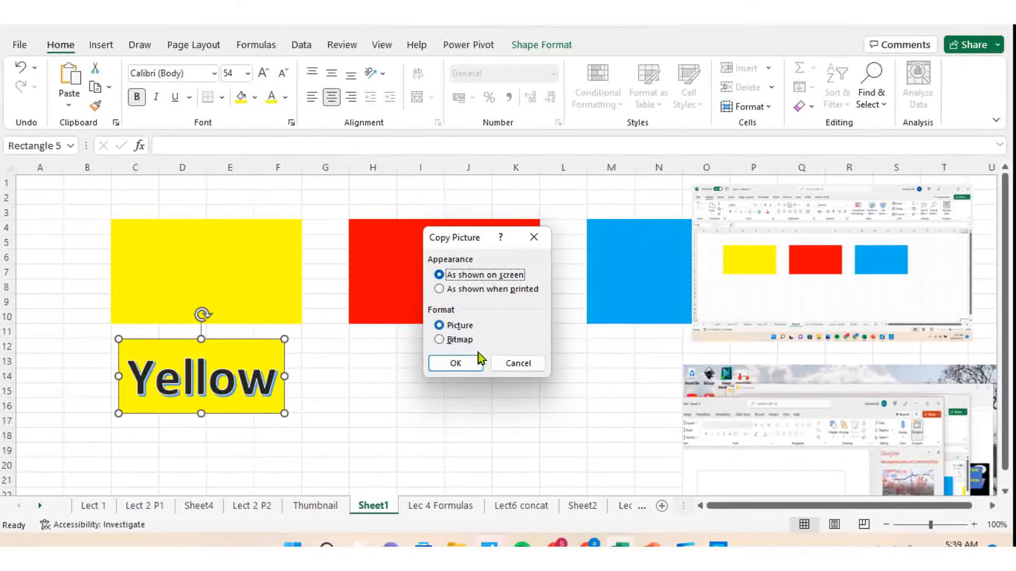
pyautogui.press('Return')
pyautogui.hotkey('ctrl', 'v')
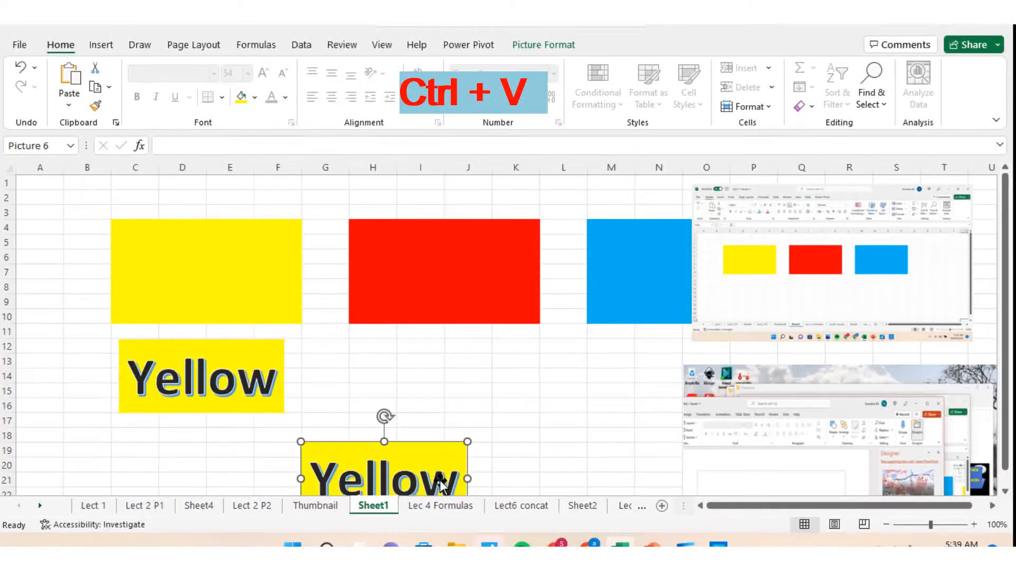
# Step: Try the pasted Yellow picture in different positions beside, over and below the original WordArt
pyautogui.moveTo(424, 478); pyautogui.dragTo(451, 397)
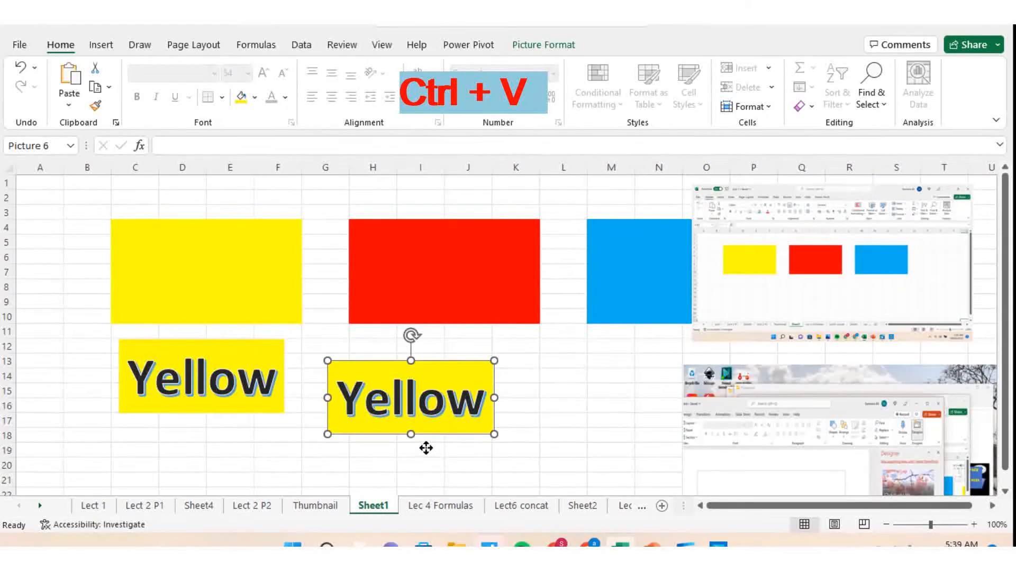
pyautogui.moveTo(426, 448); pyautogui.dragTo(395, 426)
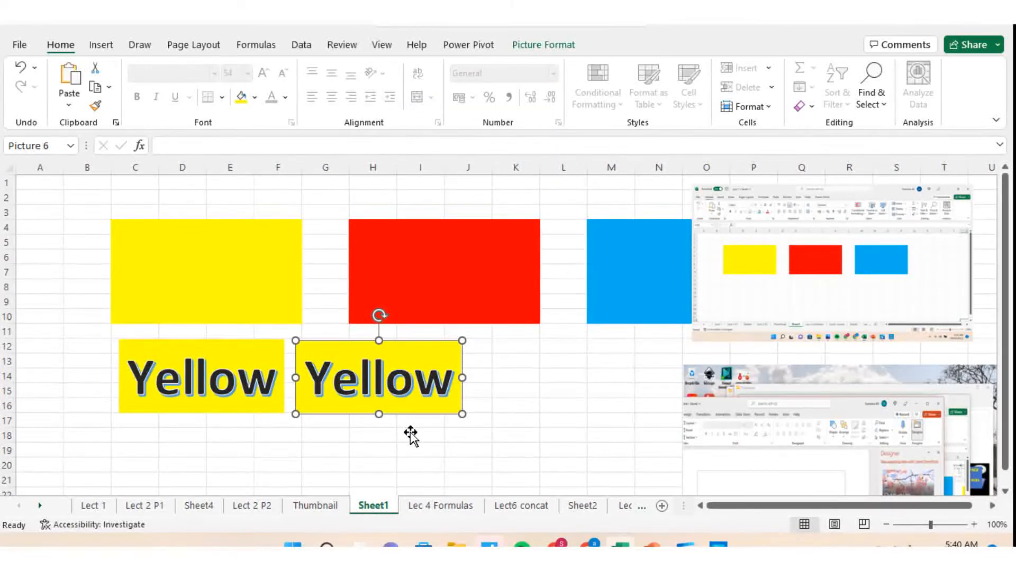
pyautogui.moveTo(412, 430); pyautogui.dragTo(120, 420)
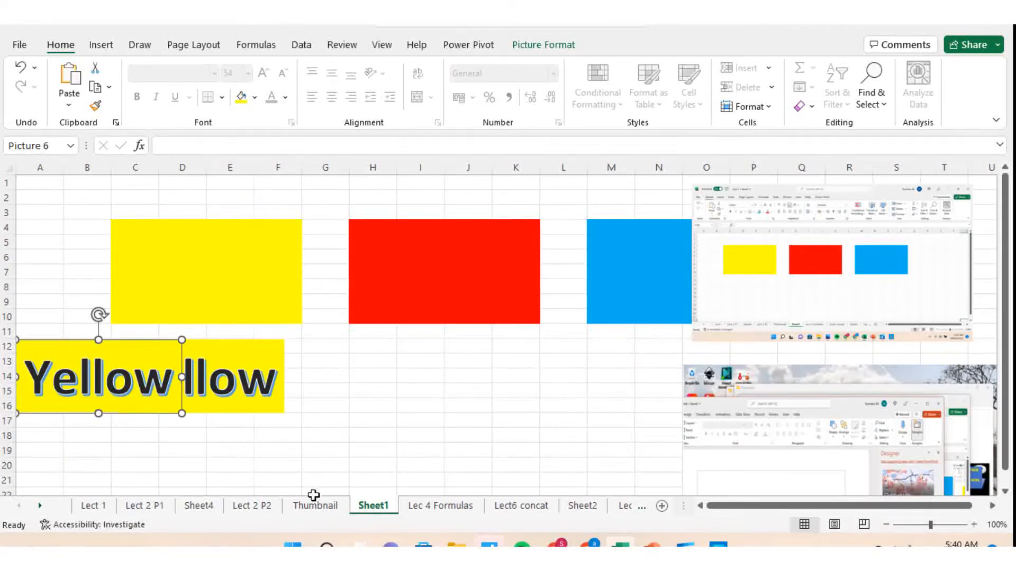
pyautogui.click(106, 479)
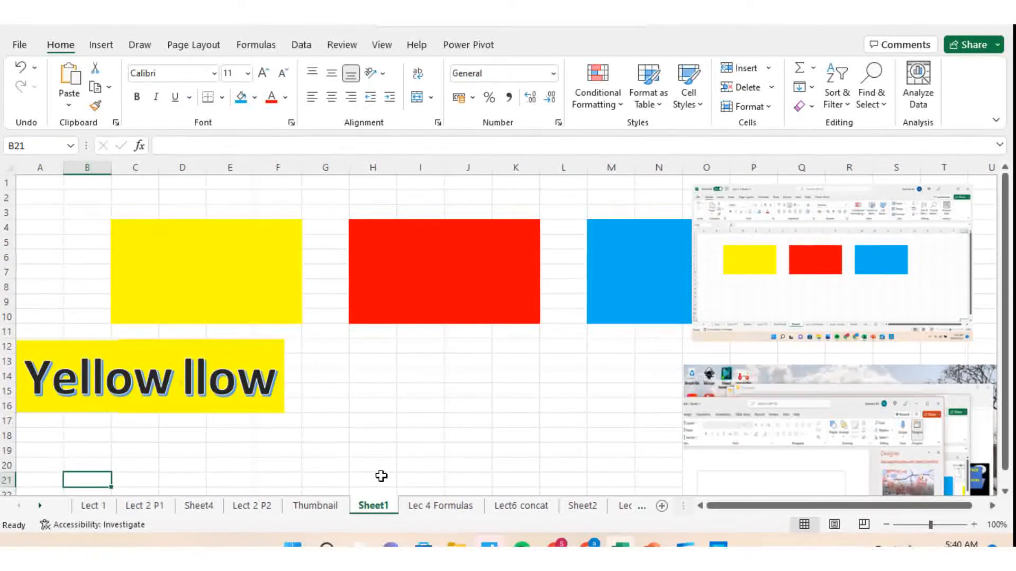
pyautogui.click(118, 405)
pyautogui.moveTo(118, 405); pyautogui.dragTo(407, 474)
# Step: Align the original Yellow WordArt with the yellow cell block's left edge and move its picture copy into that block
pyautogui.click(201, 386)
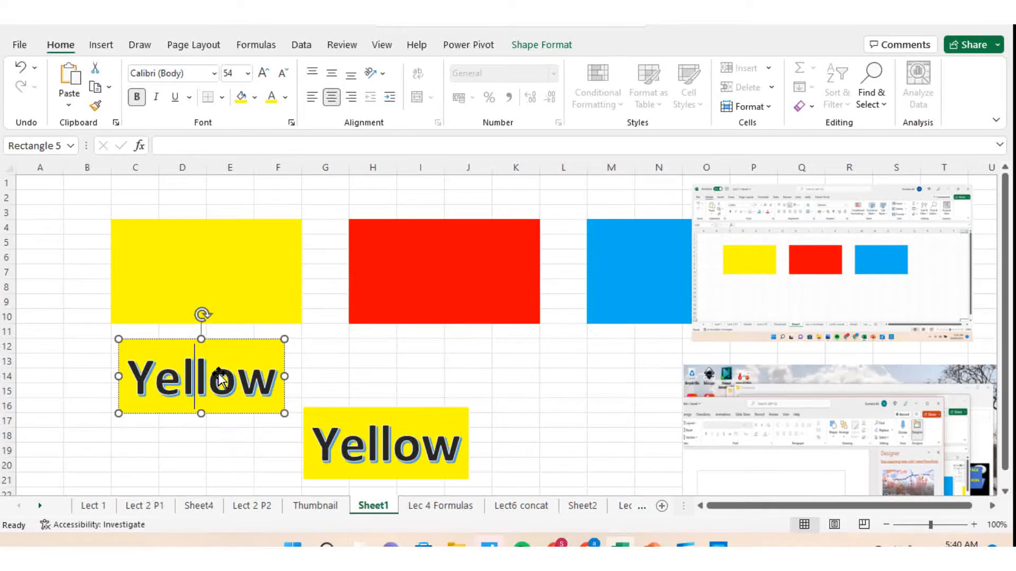
pyautogui.moveTo(219, 372); pyautogui.dragTo(210, 376)
pyautogui.click(234, 416)
pyautogui.click(386, 487)
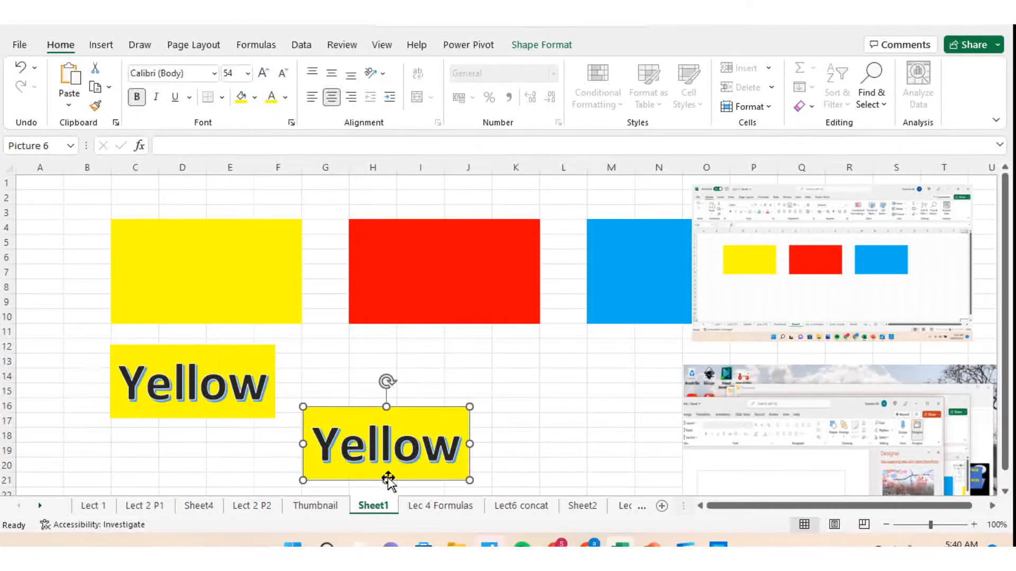
pyautogui.moveTo(390, 472); pyautogui.dragTo(207, 302)
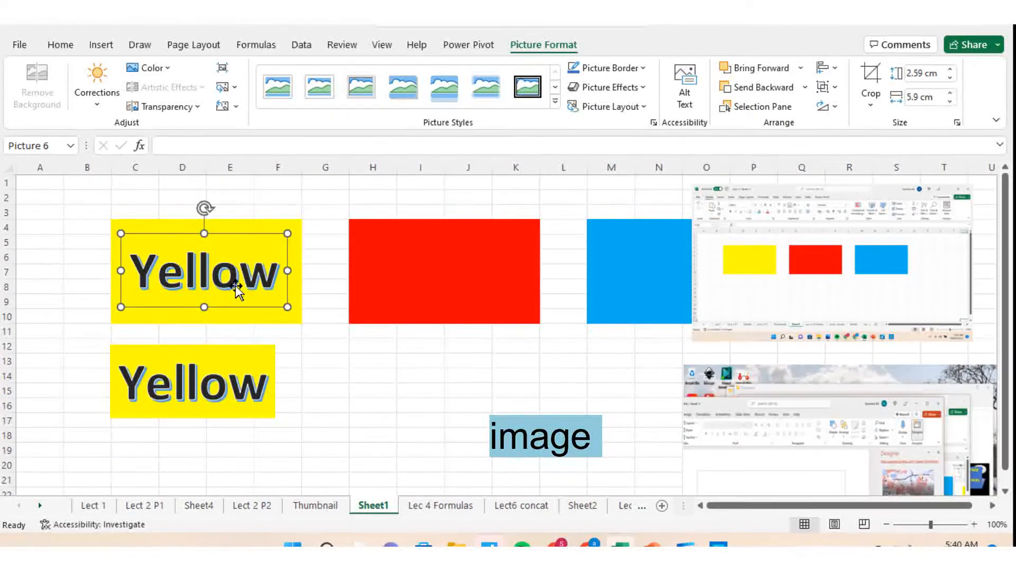
# Step: Try the double black frame picture style on the Yellow picture and undo it
pyautogui.click(526, 95)
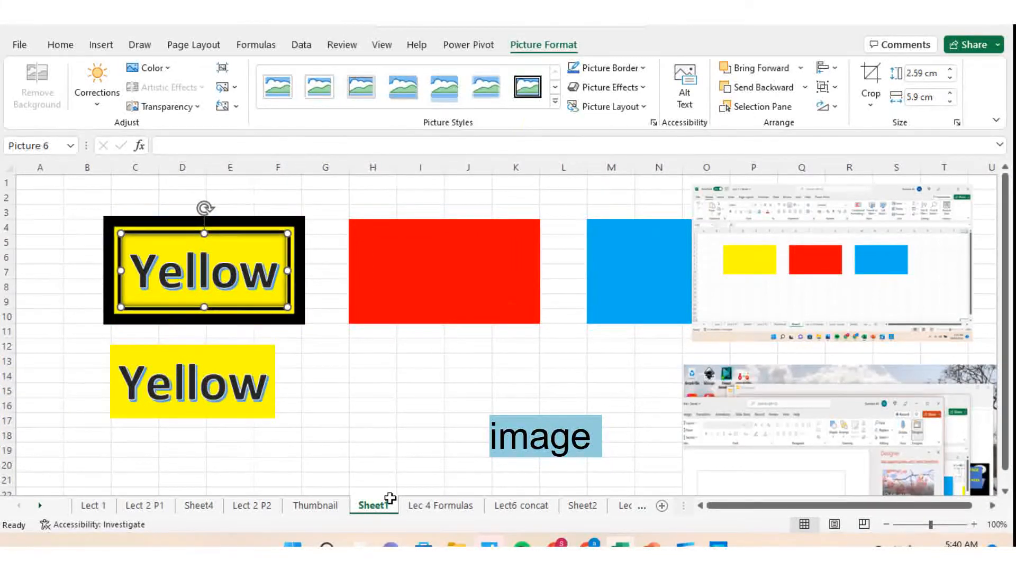
pyautogui.click(394, 465)
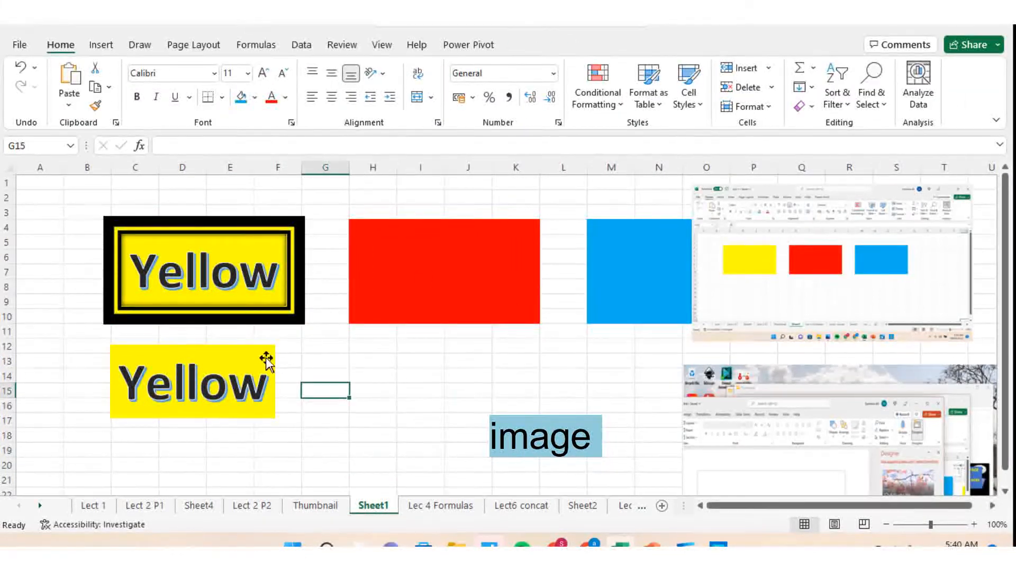
pyautogui.click(248, 309)
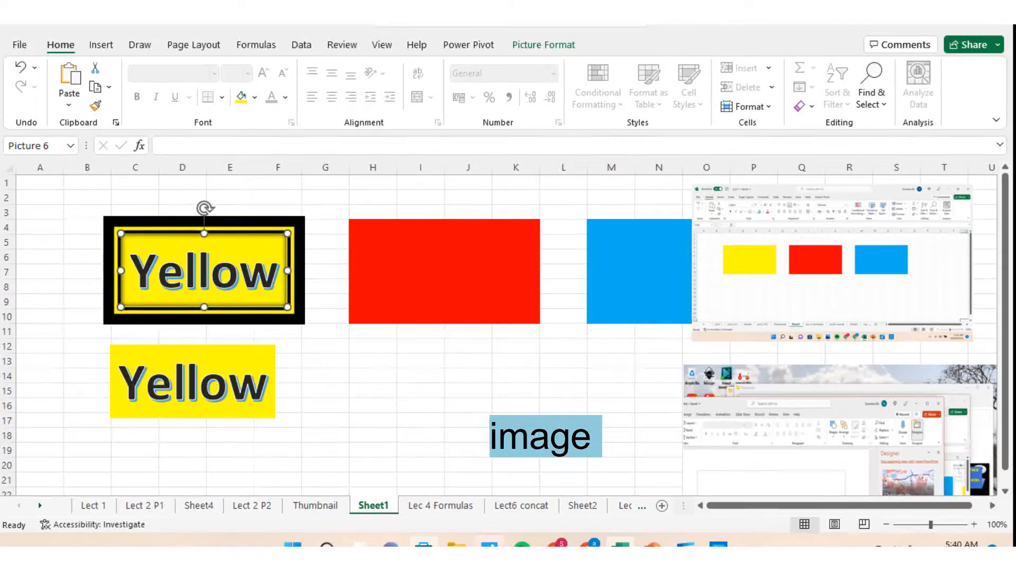
pyautogui.hotkey('ctrl', 'z')
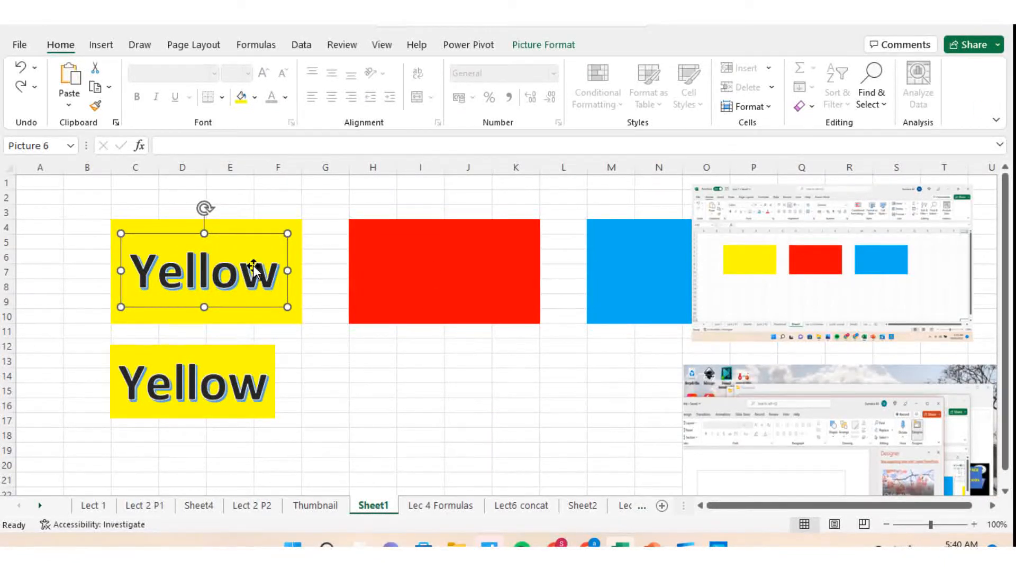
# Step: Nudge the Yellow picture within the yellow cell block and apply a picture style with a thin black frame
pyautogui.moveTo(249, 309); pyautogui.dragTo(252, 311)
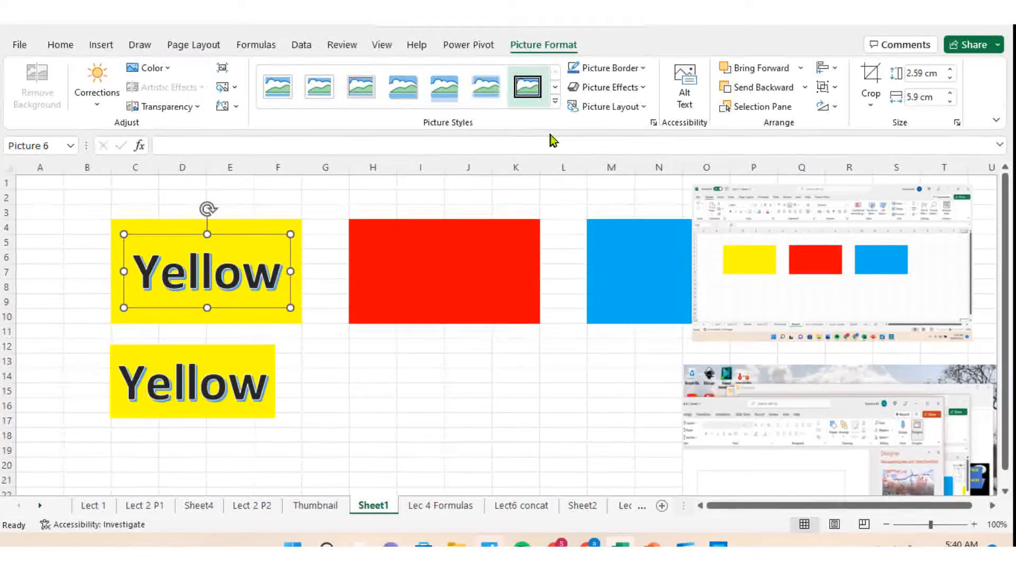
pyautogui.click(555, 101)
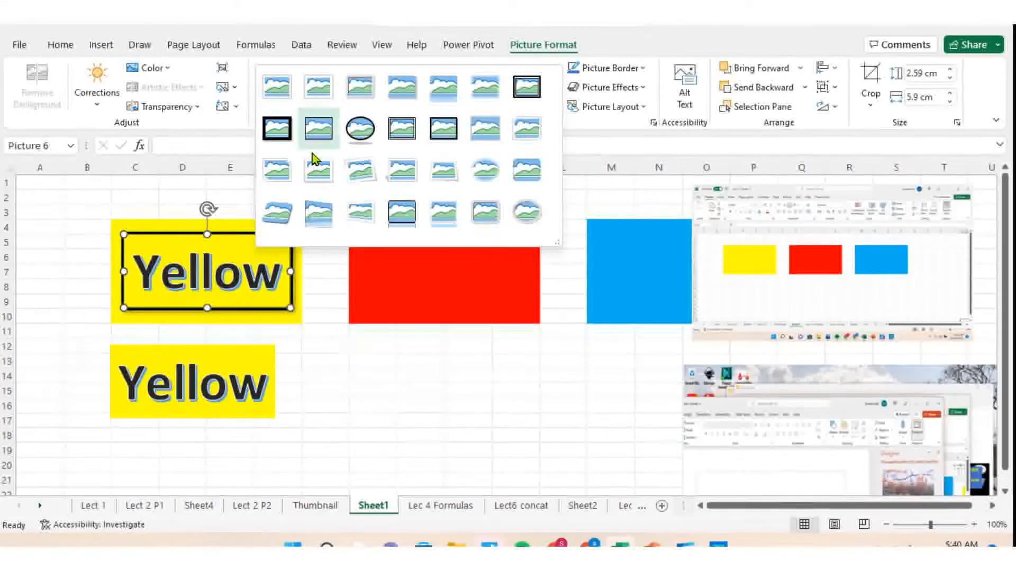
pyautogui.click(318, 129)
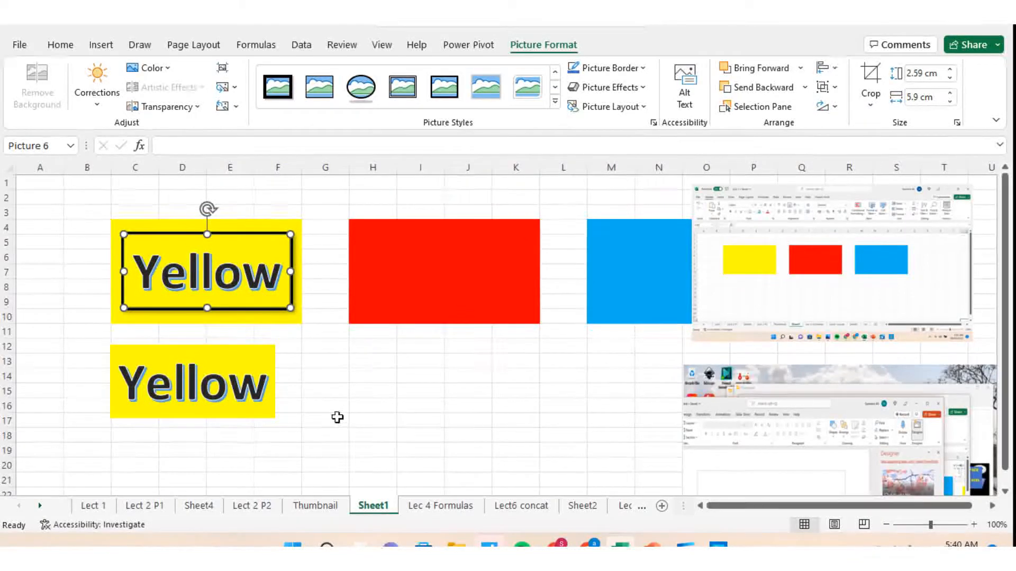
pyautogui.press('Escape')
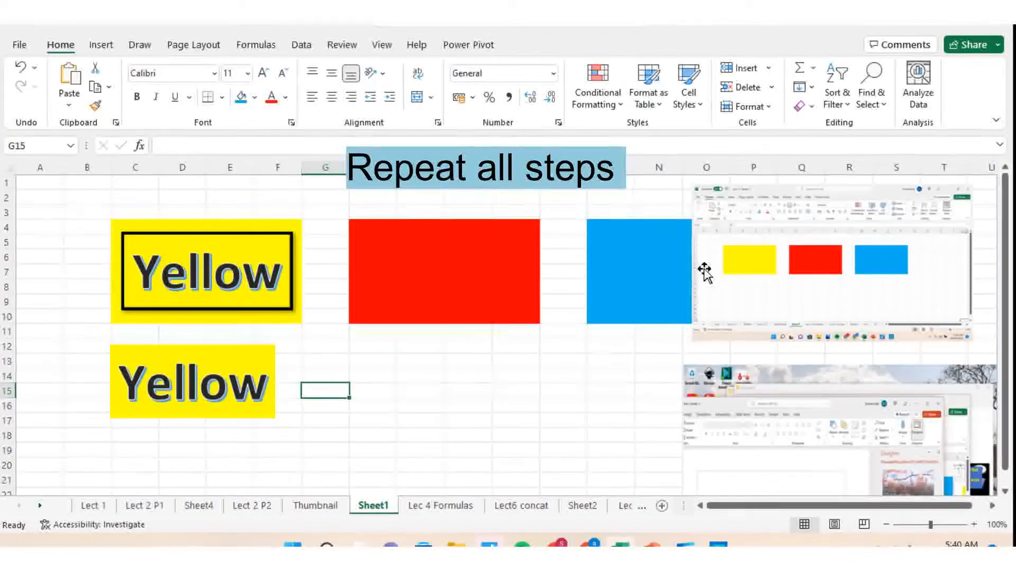
pyautogui.click(460, 289)
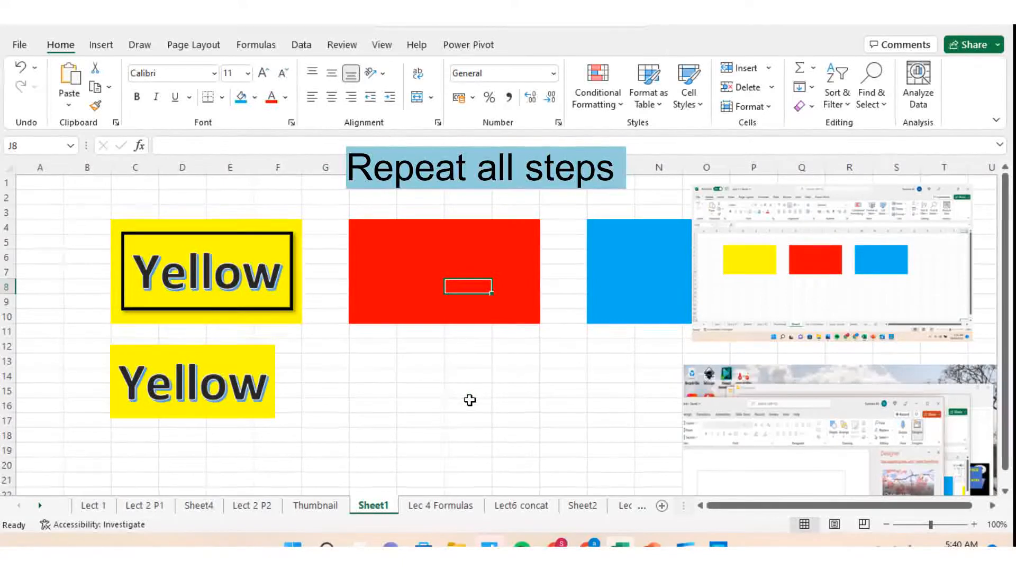
pyautogui.click(469, 392)
pyautogui.click(173, 381)
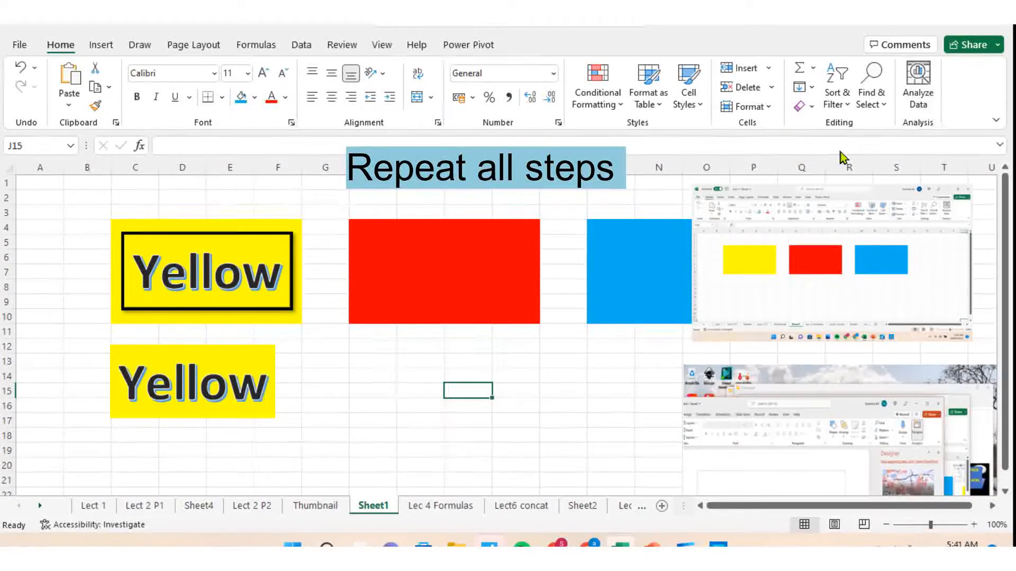
# Step: Insert a Red WordArt label with red fill below the red block and place its picture copy inside the block
pyautogui.click(101, 45)
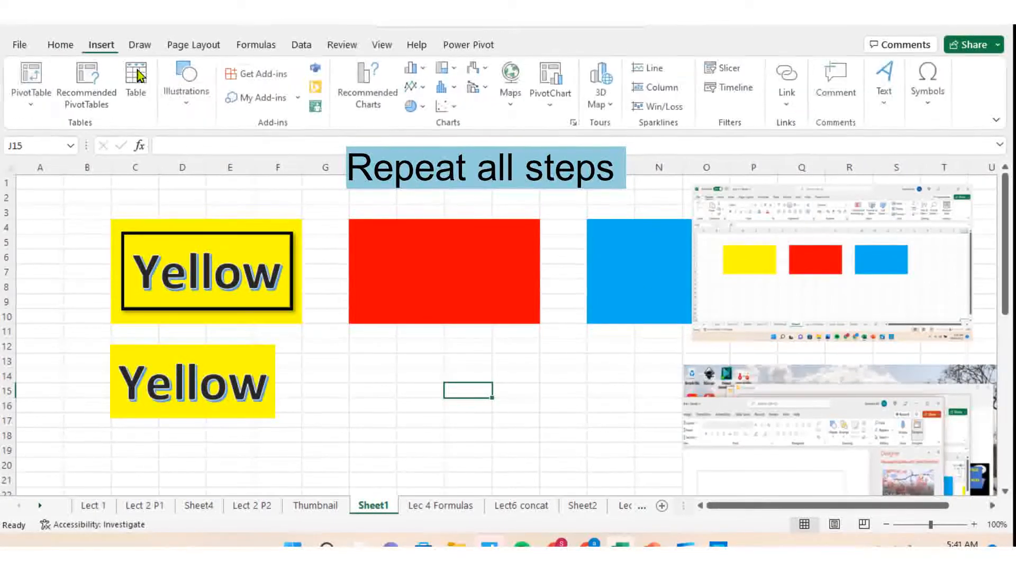
pyautogui.click(886, 85)
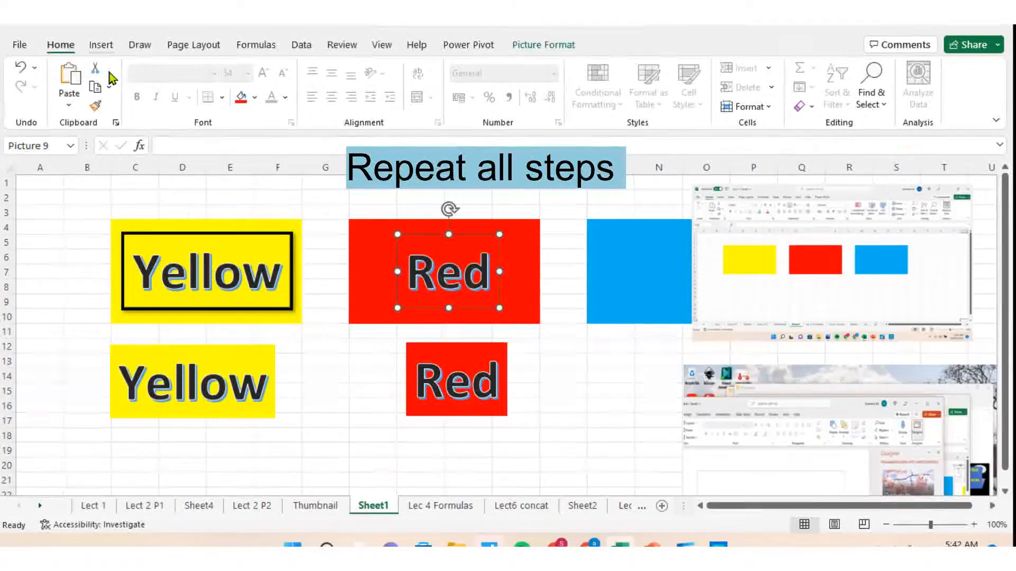
pyautogui.click(101, 44)
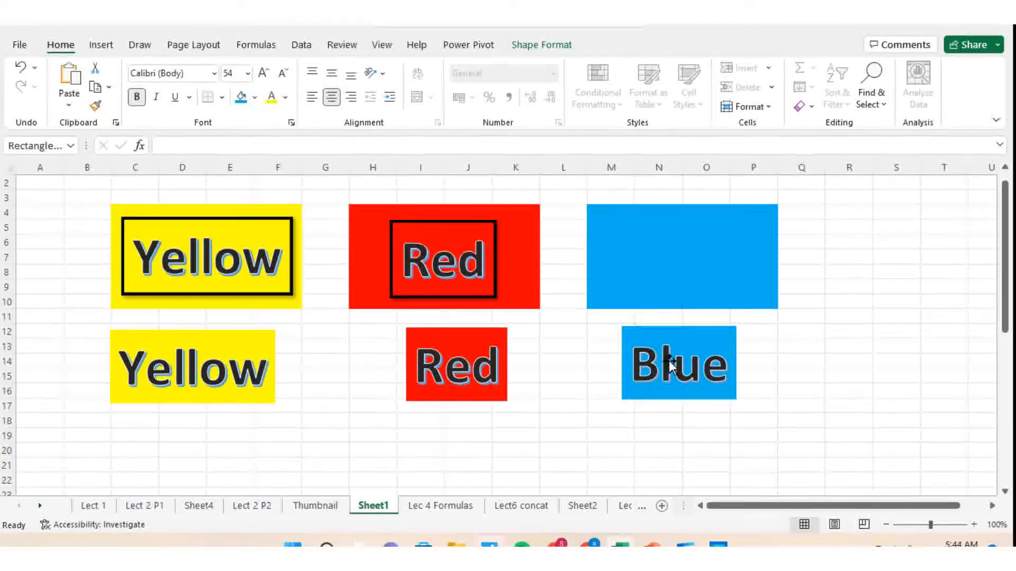
# Step: Copy the Blue WordArt as a picture with the As shown on screen appearance and Picture format
pyautogui.click(622, 355)
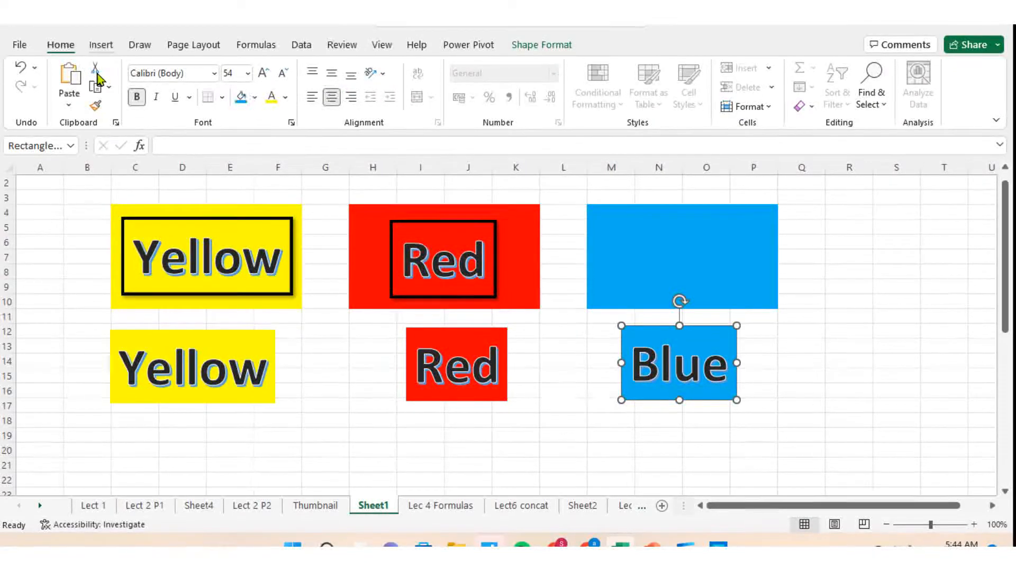
pyautogui.click(98, 48)
pyautogui.scroll(1, 71, 75)
pyautogui.click(109, 87)
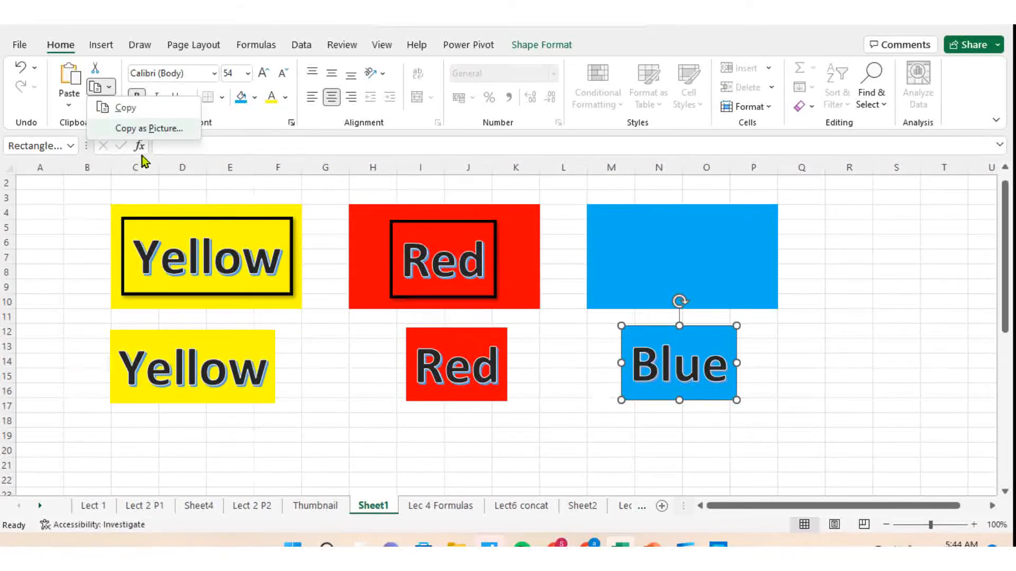
pyautogui.click(149, 128)
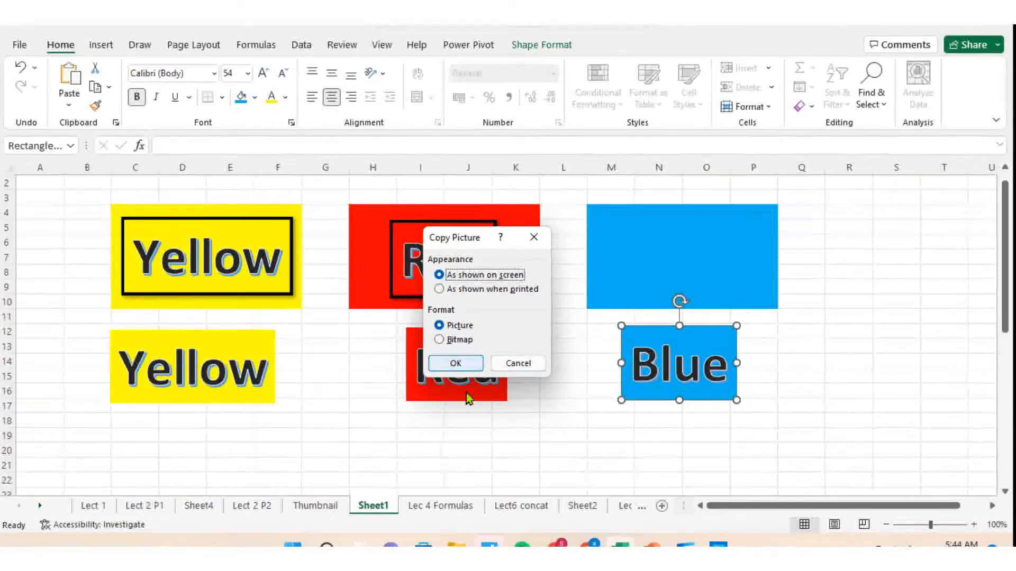
pyautogui.press('Return')
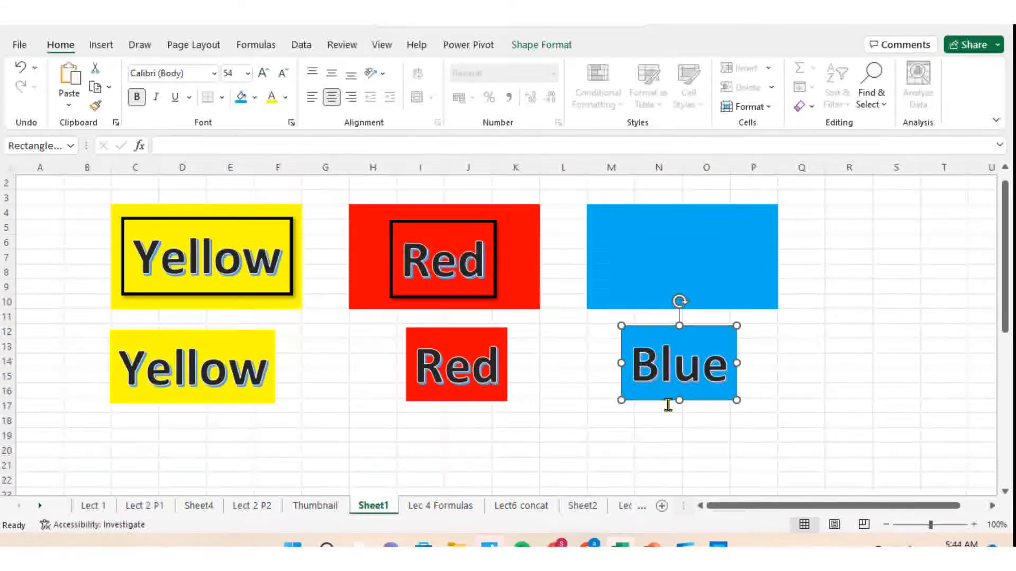
# Step: Paste the Blue picture at cell R14, move it into the blue cell block and give it the thin black frame
pyautogui.hotkey('ctrl', 'v')
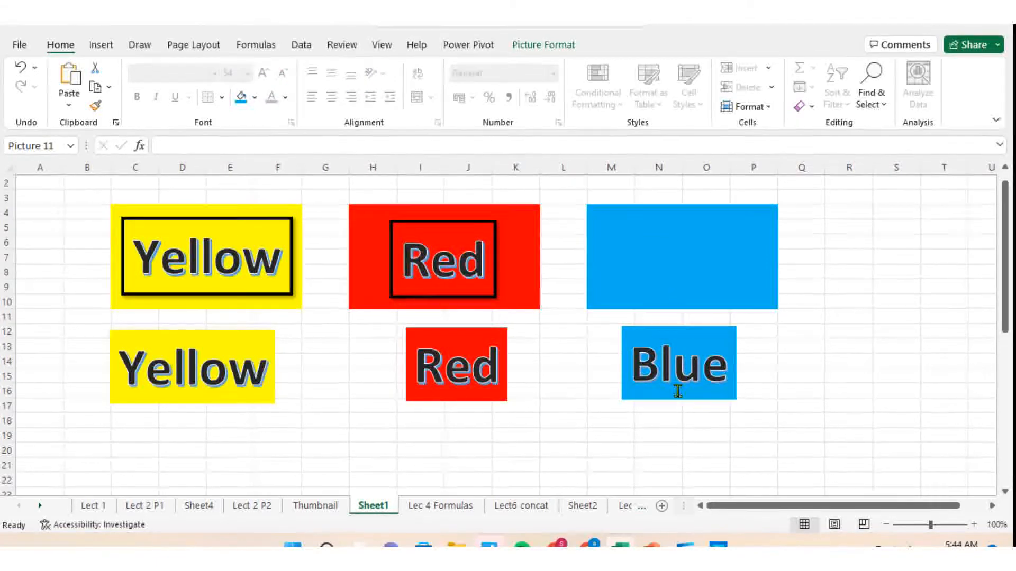
pyautogui.click(790, 365)
pyautogui.click(682, 395)
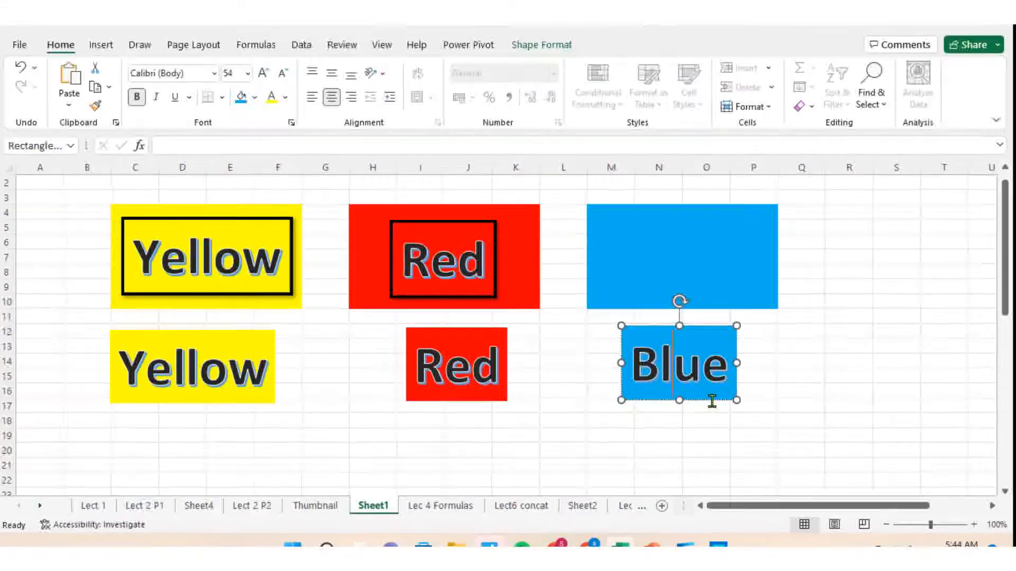
pyautogui.click(845, 362)
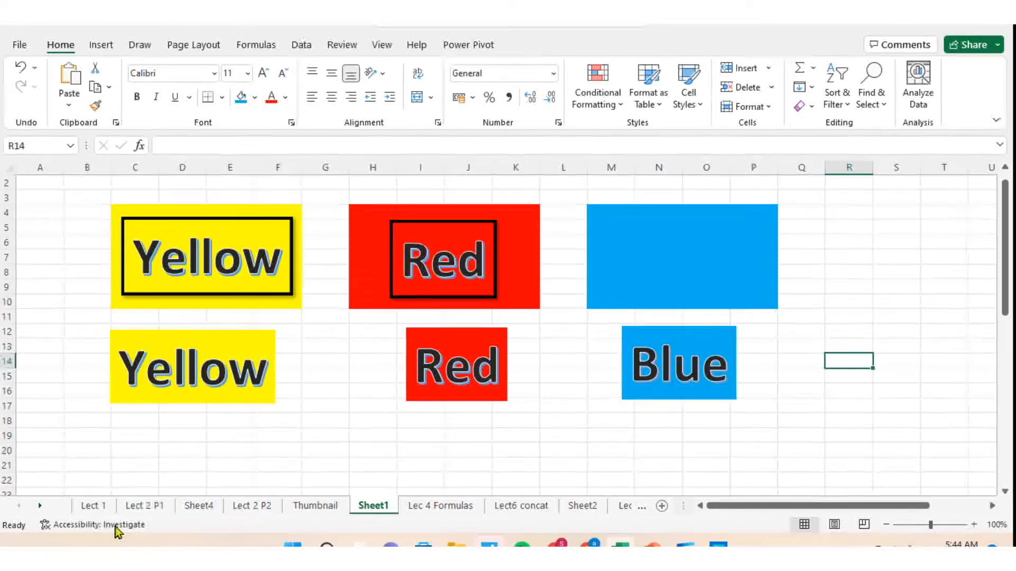
pyautogui.hotkey('ctrl', 'v')
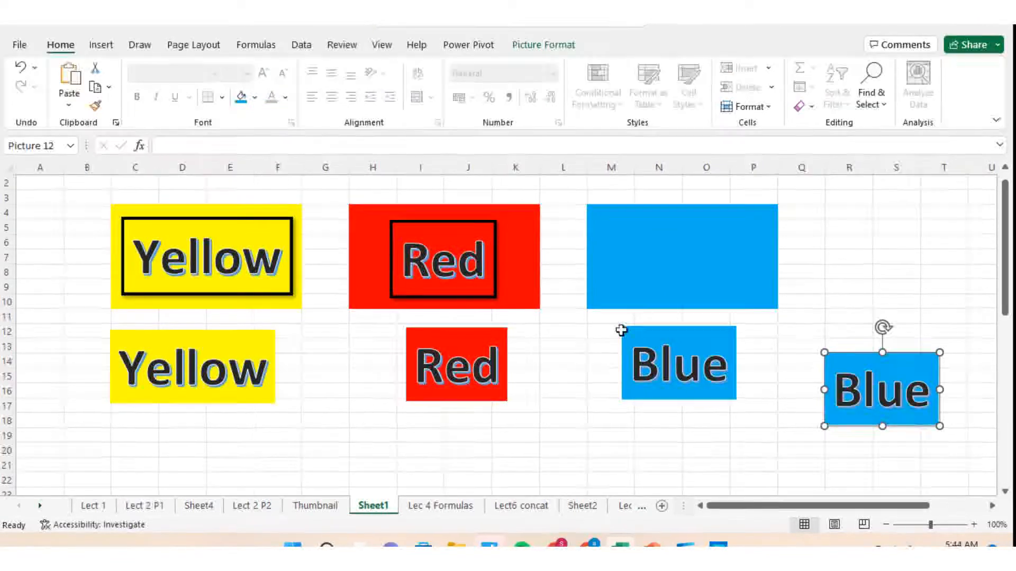
pyautogui.click(895, 377)
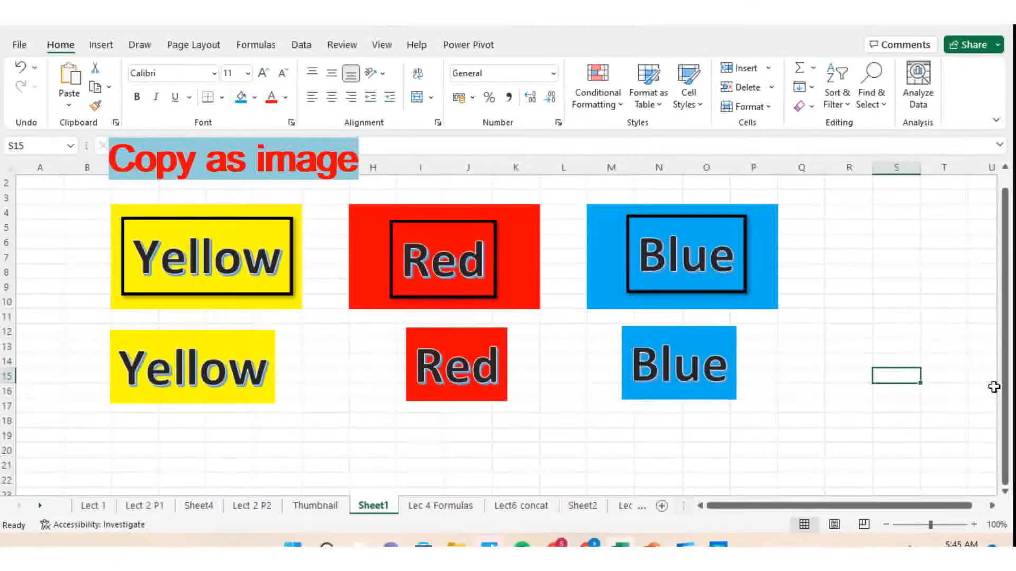
# Step: Delete the stray Blue picture lying below and to the right of the three screen captures, around cell U42
pyautogui.moveTo(1007, 384); pyautogui.dragTo(1004, 414)
pyautogui.click(889, 466)
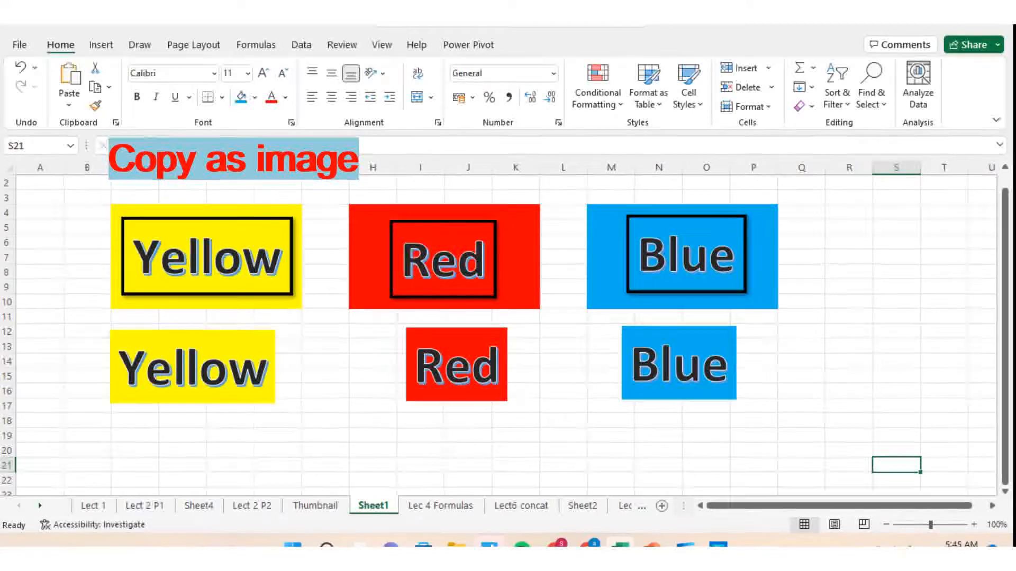
pyautogui.press('Down')
pyautogui.press('Down')
pyautogui.press('Down')
pyautogui.press('Down')
pyautogui.press('Down')
pyautogui.press('Down')
pyautogui.press('Down')
pyautogui.press('Down')
pyautogui.press('Down')
pyautogui.press('Down')
pyautogui.press('Down')
pyautogui.press('Down')
pyautogui.press('Down')
pyautogui.press('Down')
pyautogui.press('Down')
pyautogui.press('Down')
pyautogui.press('Down')
pyautogui.press('Down')
pyautogui.press('Down')
pyautogui.press('Down')
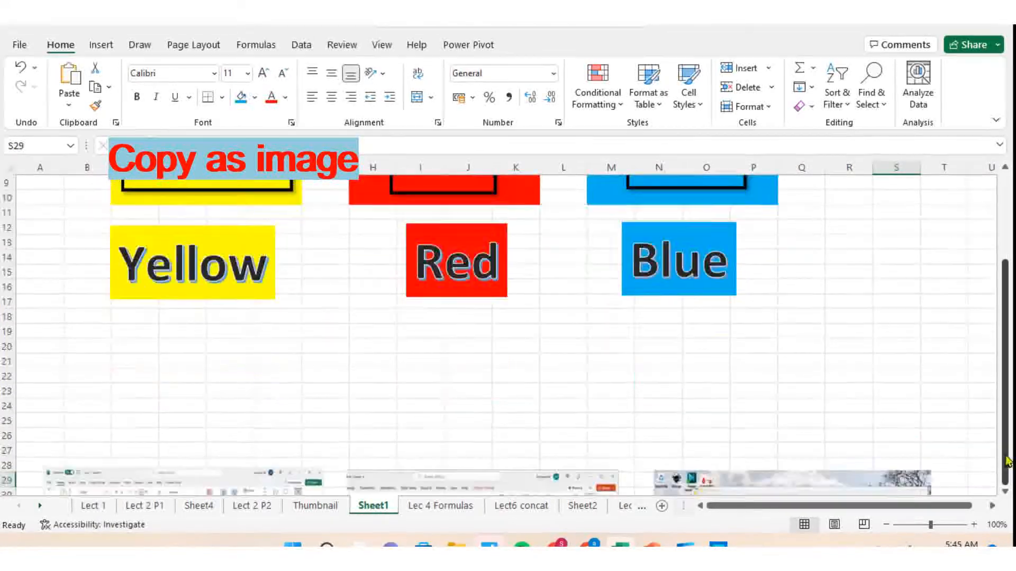
pyautogui.press('Down')
pyautogui.press('Down')
pyautogui.press('Down')
pyautogui.press('Down')
pyautogui.press('Down')
pyautogui.press('Down')
pyautogui.moveTo(1004, 431); pyautogui.dragTo(1004, 418)
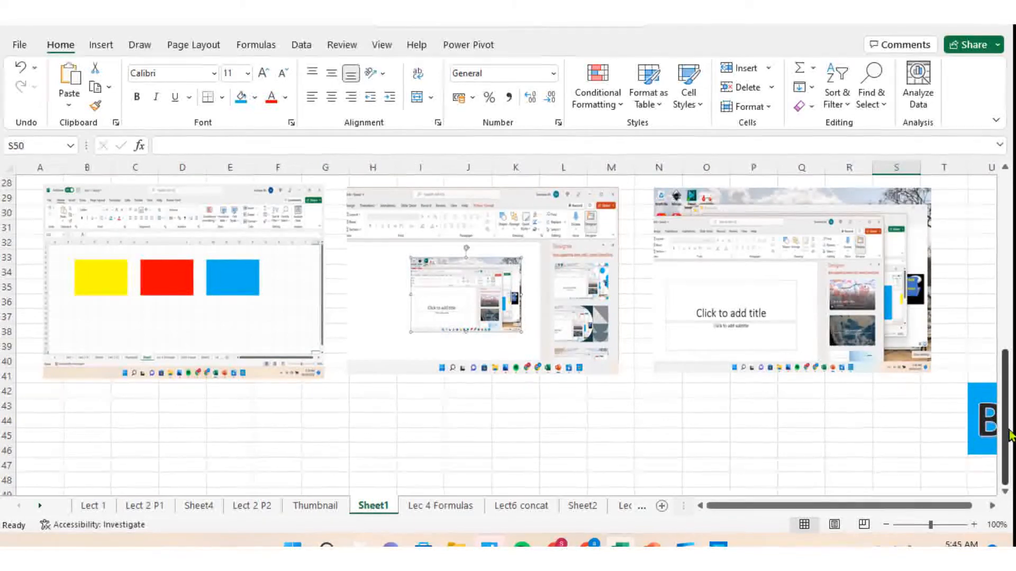
pyautogui.moveTo(952, 506); pyautogui.dragTo(1001, 531)
pyautogui.click(976, 450)
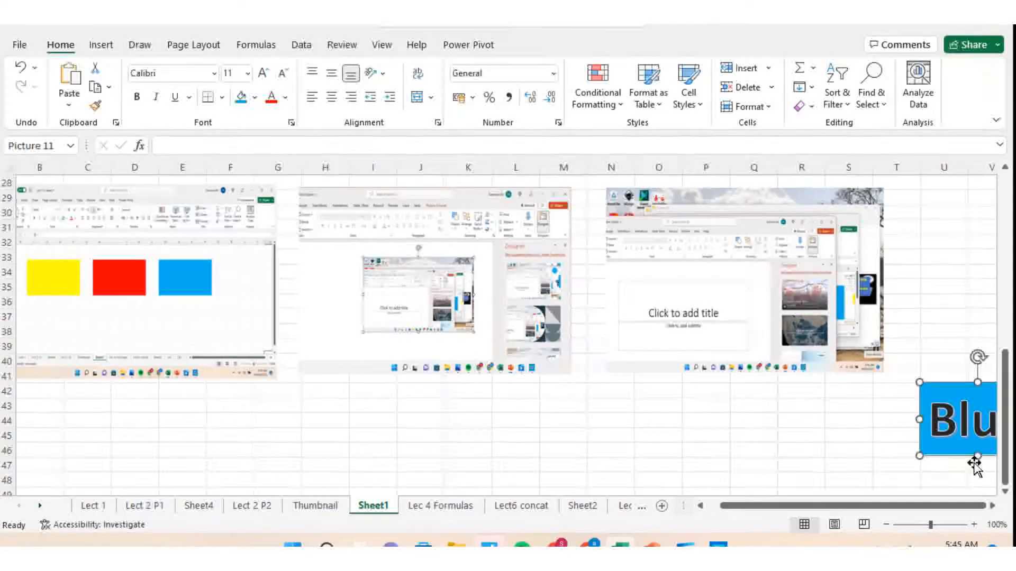
pyautogui.press('Delete')
# Step: Apply the Beveled Oval, Black picture style to the first screen capture with the three coloured blocks
pyautogui.moveTo(1009, 465); pyautogui.dragTo(1008, 446)
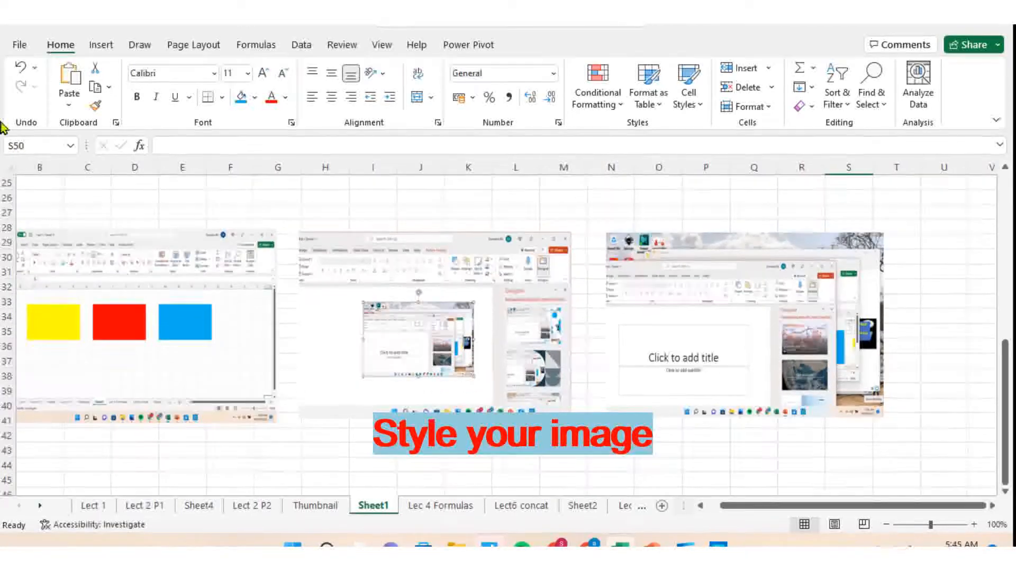
pyautogui.click(186, 346)
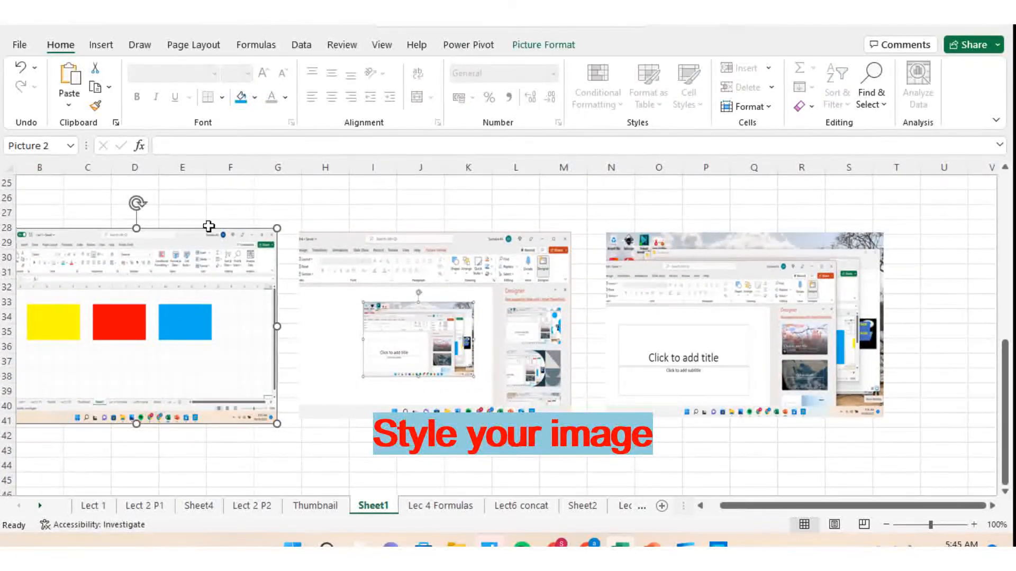
pyautogui.click(543, 44)
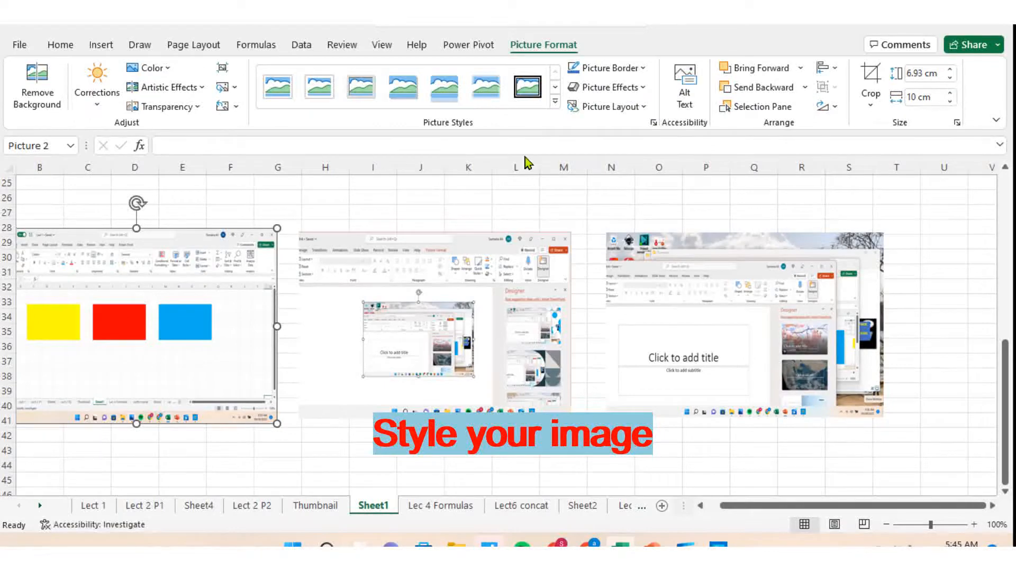
pyautogui.click(899, 272)
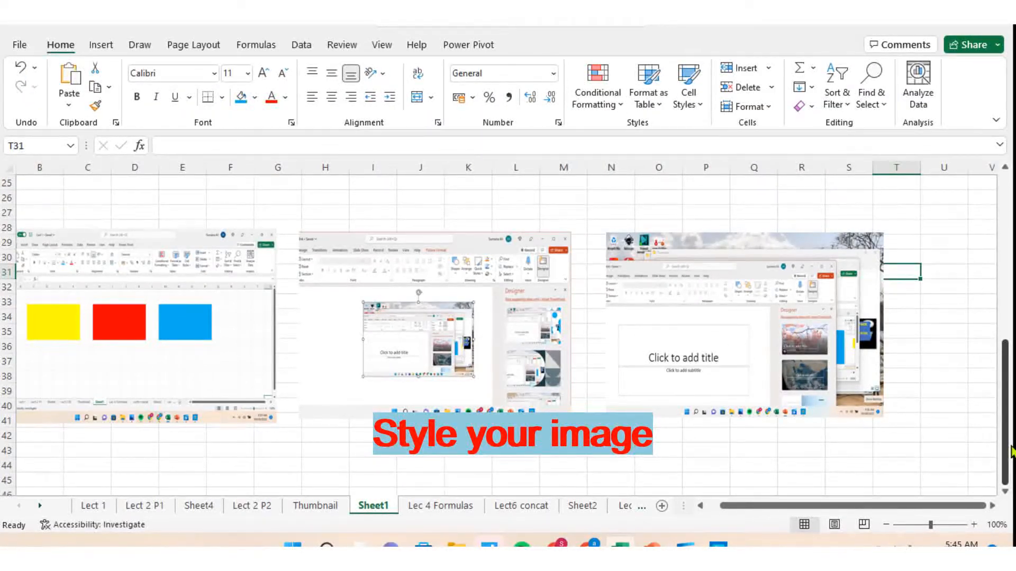
pyautogui.click(195, 352)
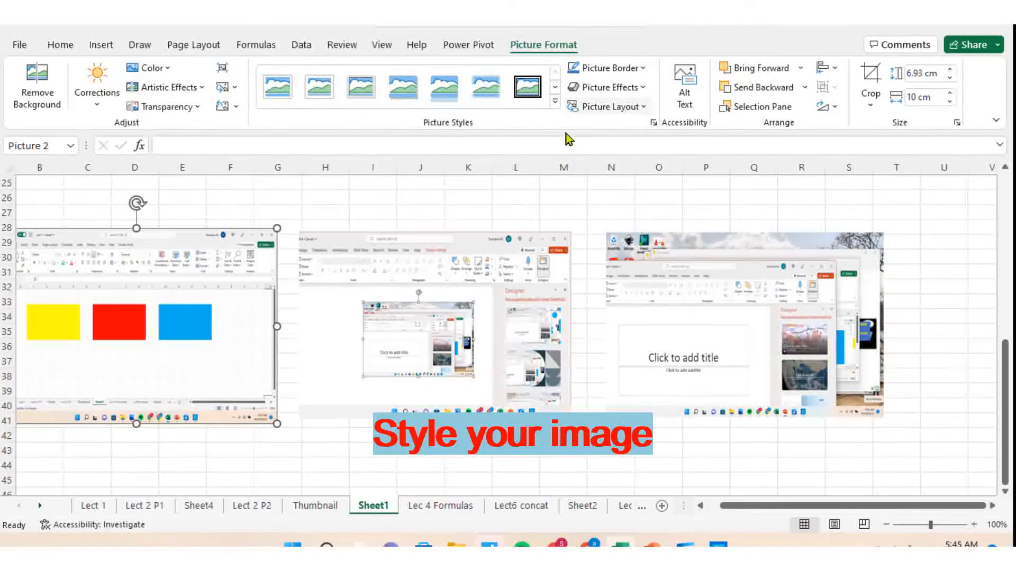
pyautogui.click(560, 112)
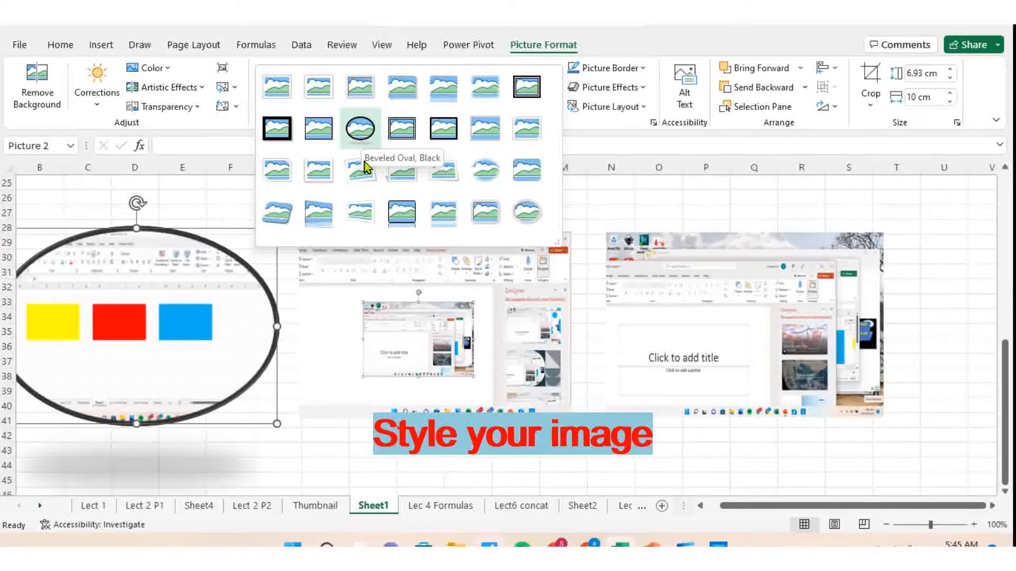
pyautogui.click(362, 137)
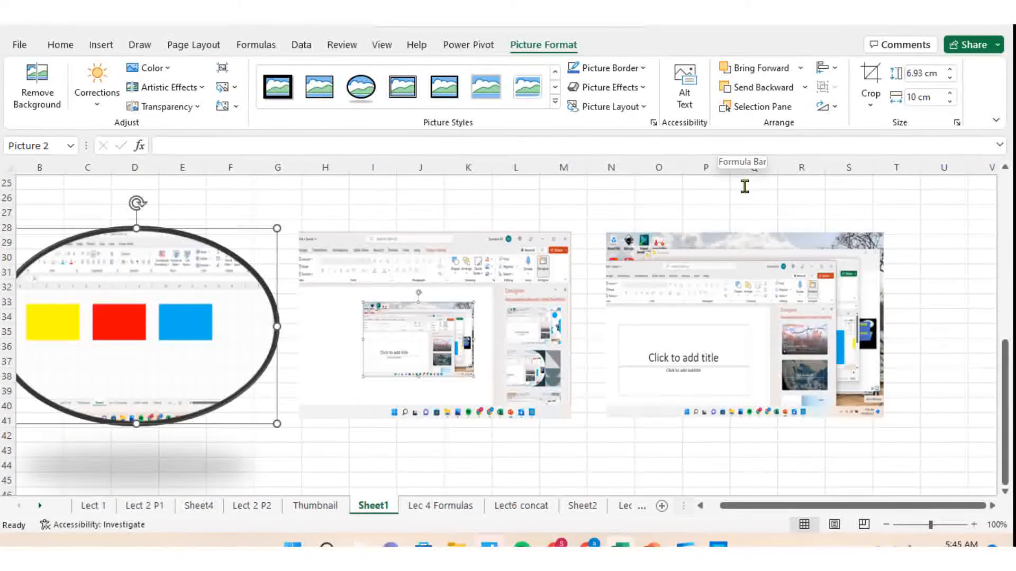
pyautogui.click(325, 198)
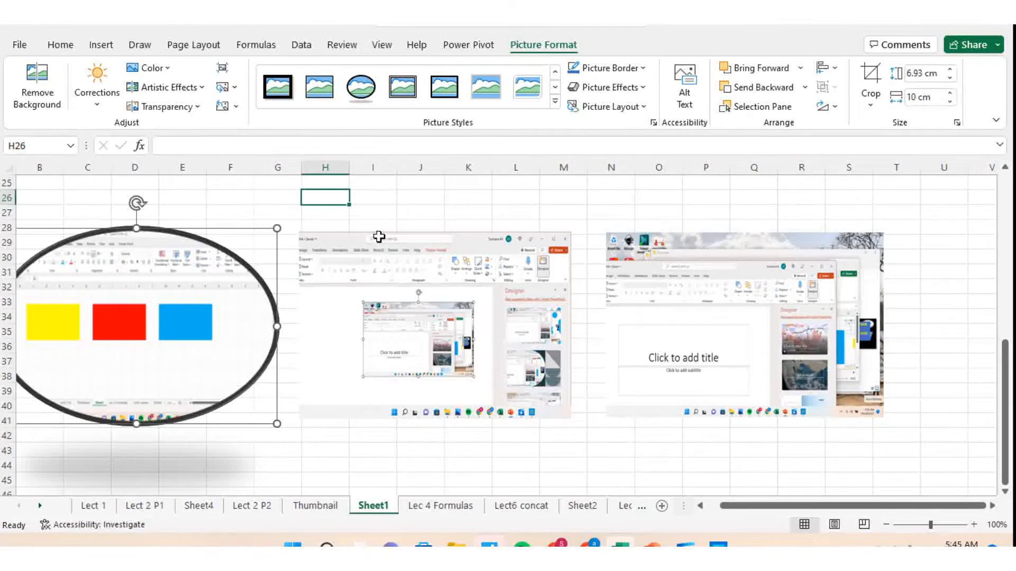
# Step: Apply the white-framed picture style with snipped diagonal corners to the middle screen capture
pyautogui.click(428, 314)
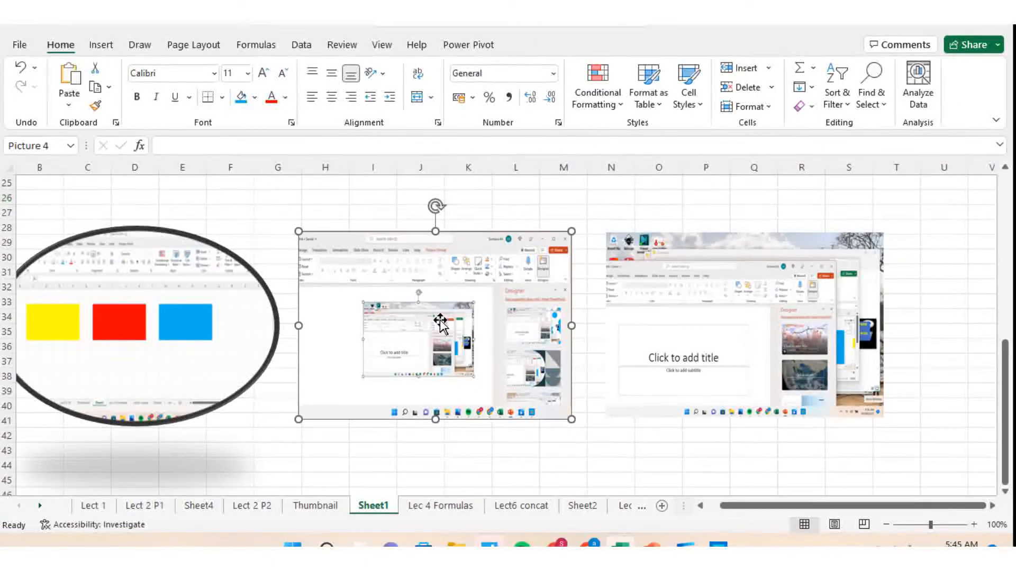
pyautogui.click(529, 95)
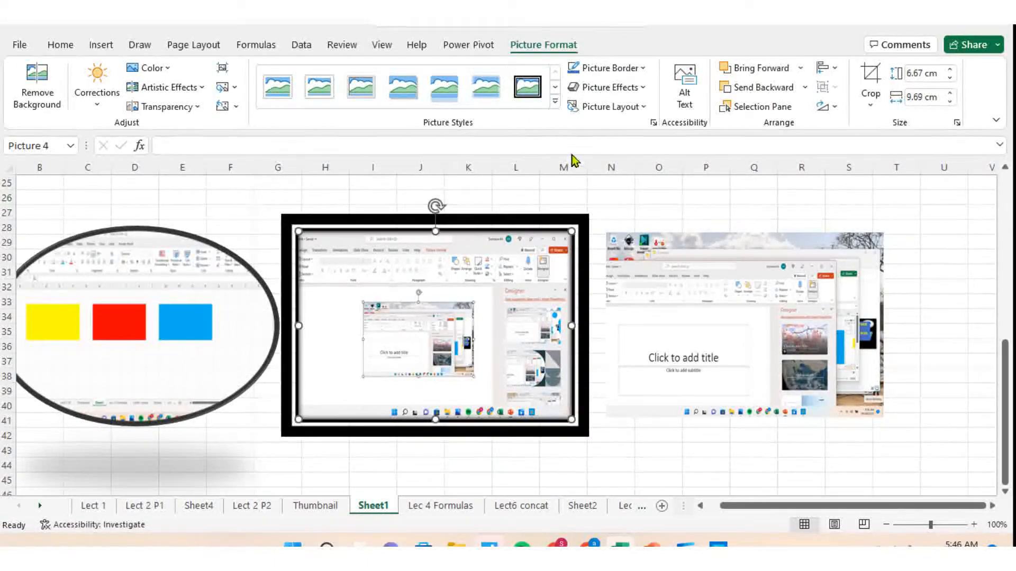
pyautogui.click(554, 101)
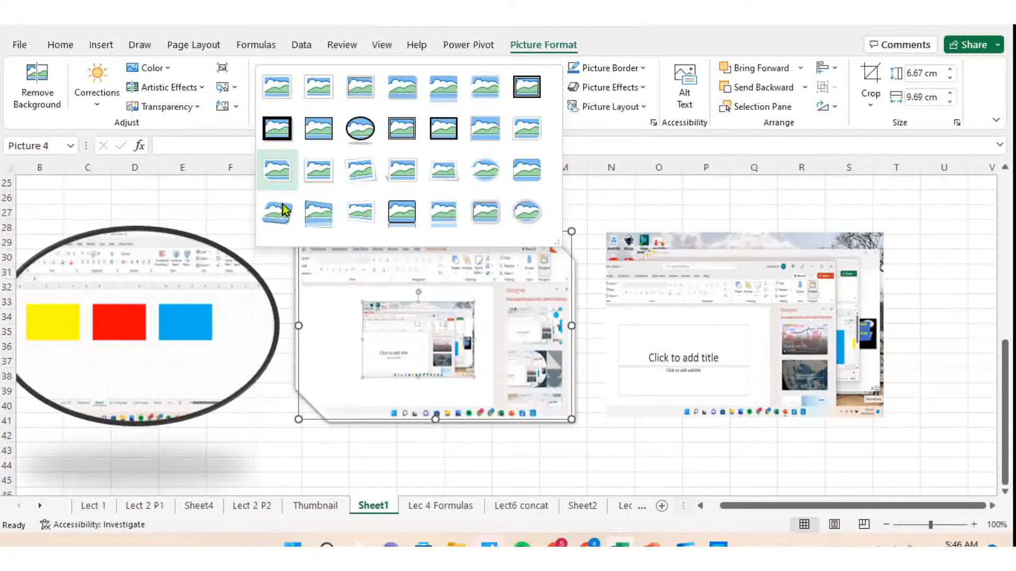
pyautogui.click(277, 174)
# Step: Apply the tilted perspective picture style with rounded, beveled edges to the third screen capture
pyautogui.click(721, 349)
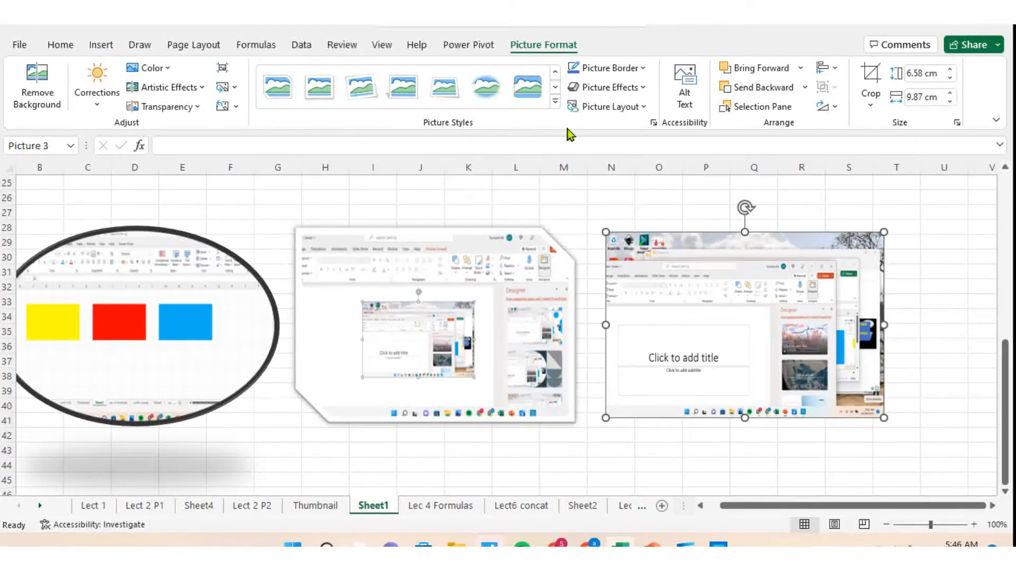
pyautogui.click(554, 100)
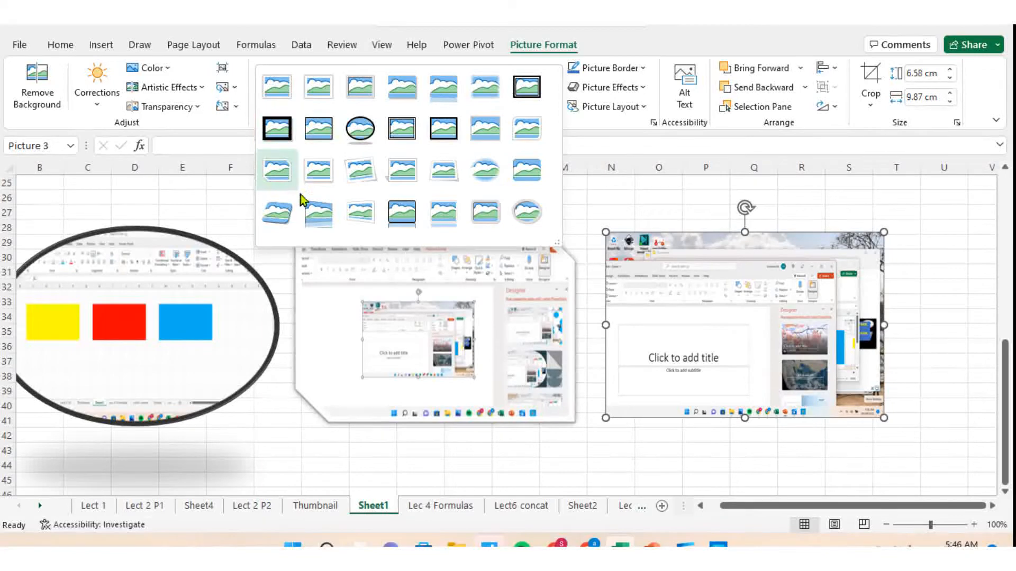
pyautogui.click(277, 214)
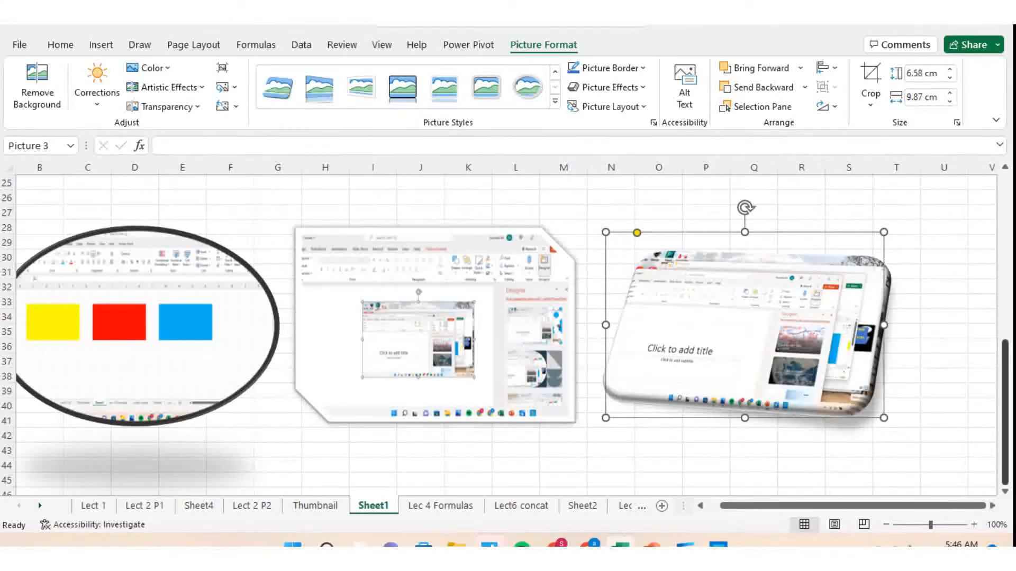
pyautogui.click(952, 257)
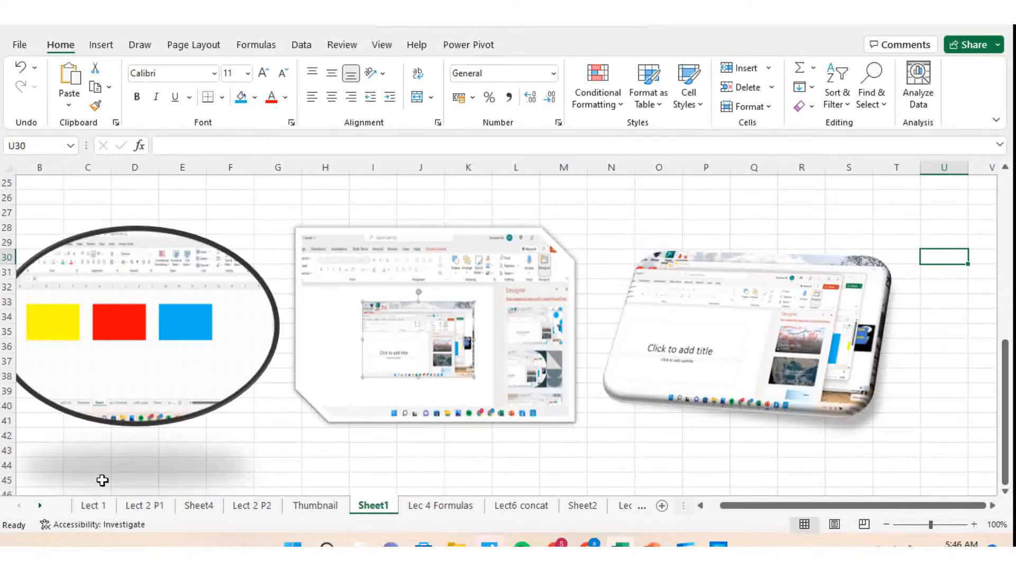
# Step: Shift the three styled screen captures slightly to the right, and return to the coloured blocks near the sheet's start
pyautogui.scroll(-3, 189, 439)
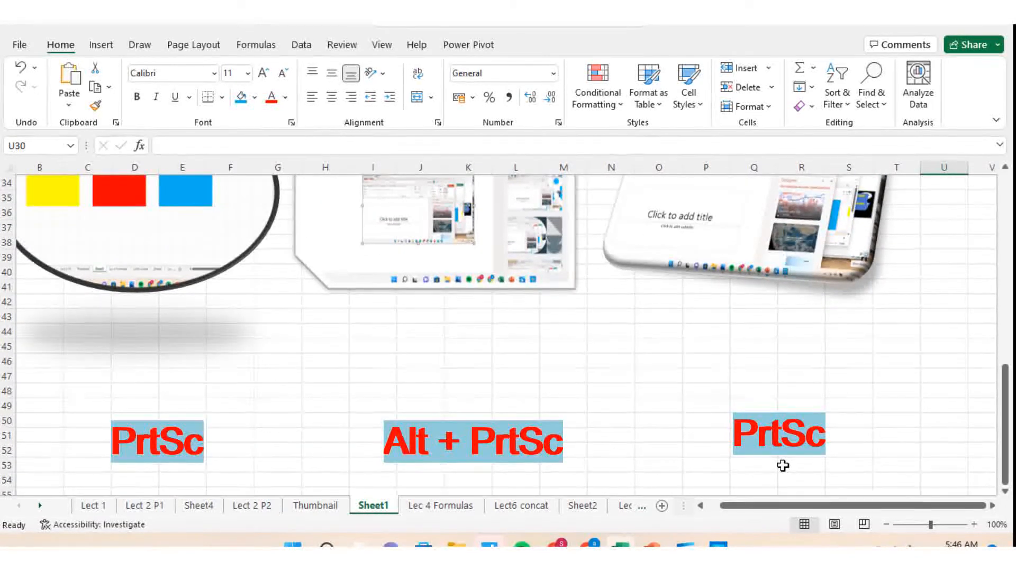
pyautogui.moveTo(1008, 454); pyautogui.dragTo(1007, 404)
pyautogui.moveTo(778, 359); pyautogui.dragTo(809, 359)
pyautogui.click(452, 357)
pyautogui.moveTo(474, 356); pyautogui.dragTo(487, 352)
pyautogui.moveTo(84, 347)
pyautogui.mouseDown()
pyautogui.moveTo(113, 347)
pyautogui.moveTo(104, 347)
pyautogui.mouseUp()
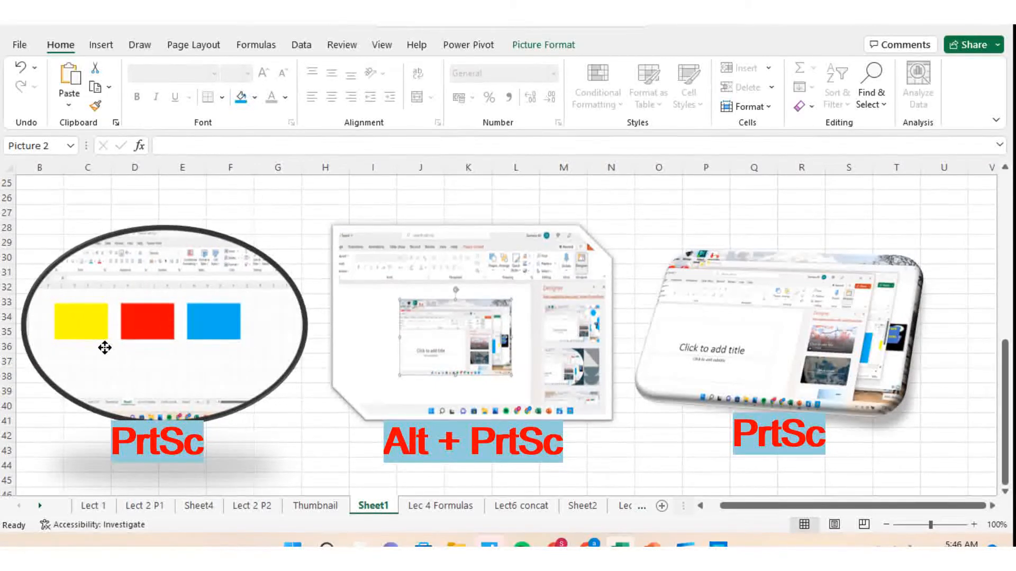
pyautogui.click(704, 197)
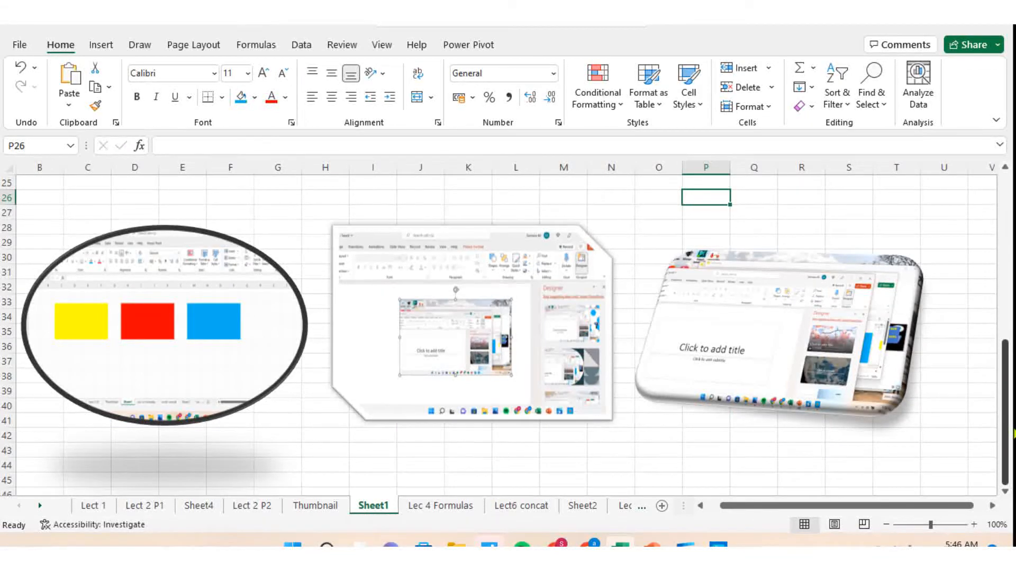
pyautogui.moveTo(1011, 439); pyautogui.dragTo(1005, 285)
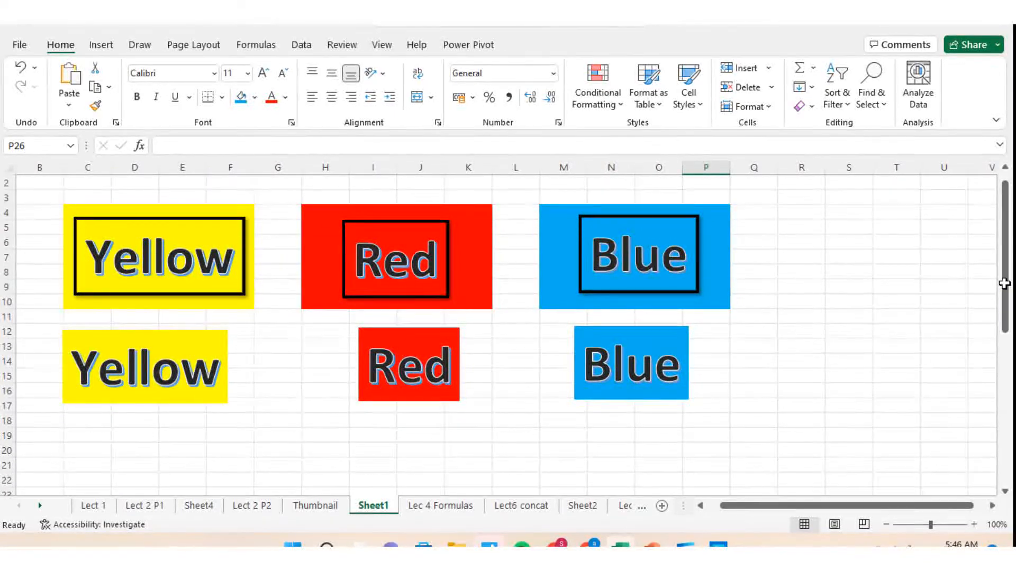